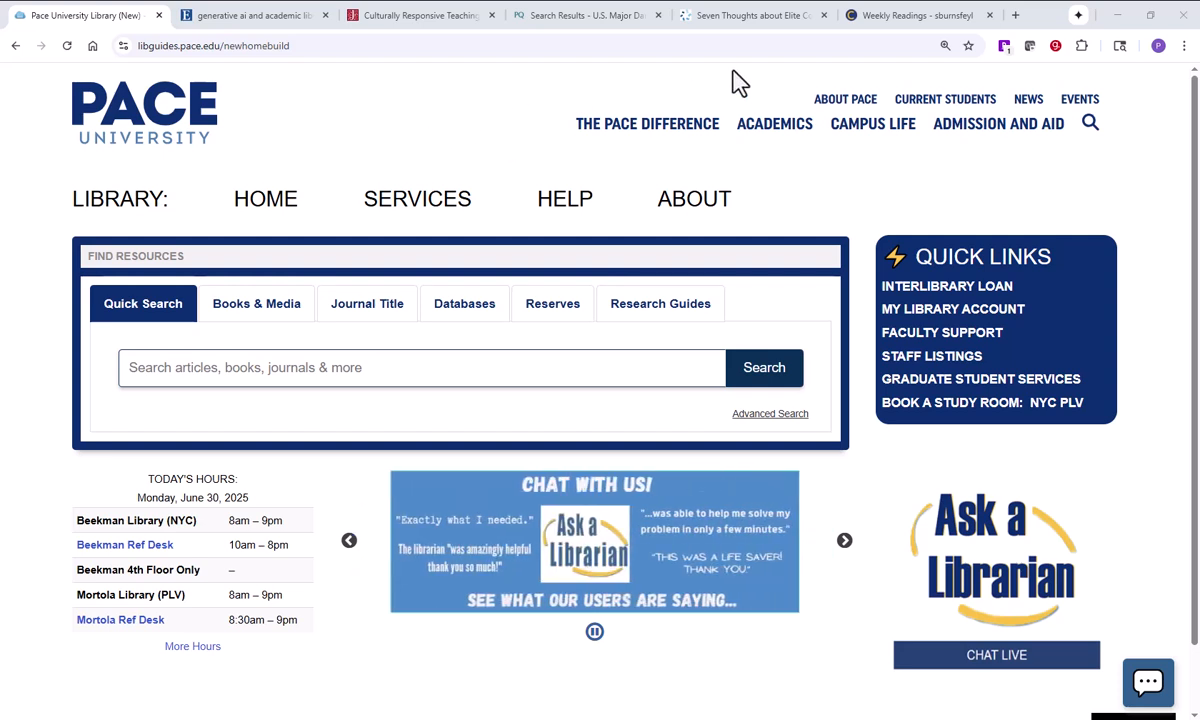
In the EBSCO search results, open the record for "The Jack in the Black Box: Teaching College Students to Use ChatGPT Critically." and look through it
{"action": "left_click", "coordinate": [899, 18]}
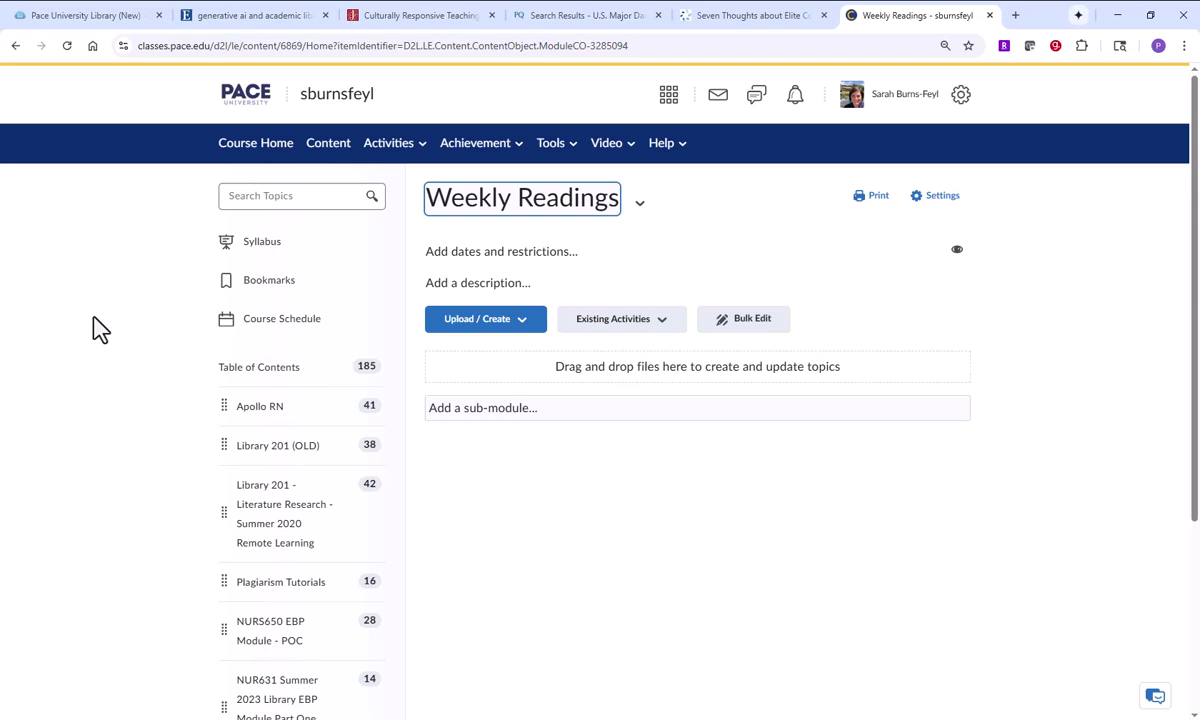
{"action": "left_click", "coordinate": [216, 18]}
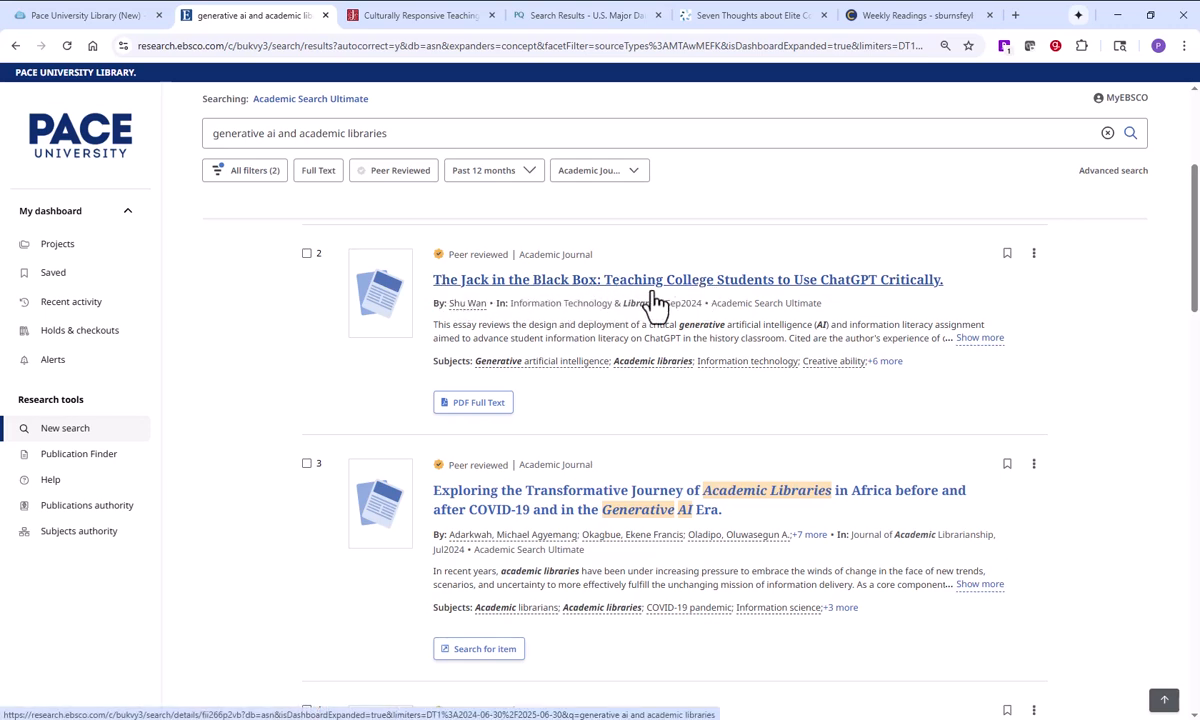
{"action": "left_click", "coordinate": [821, 286]}
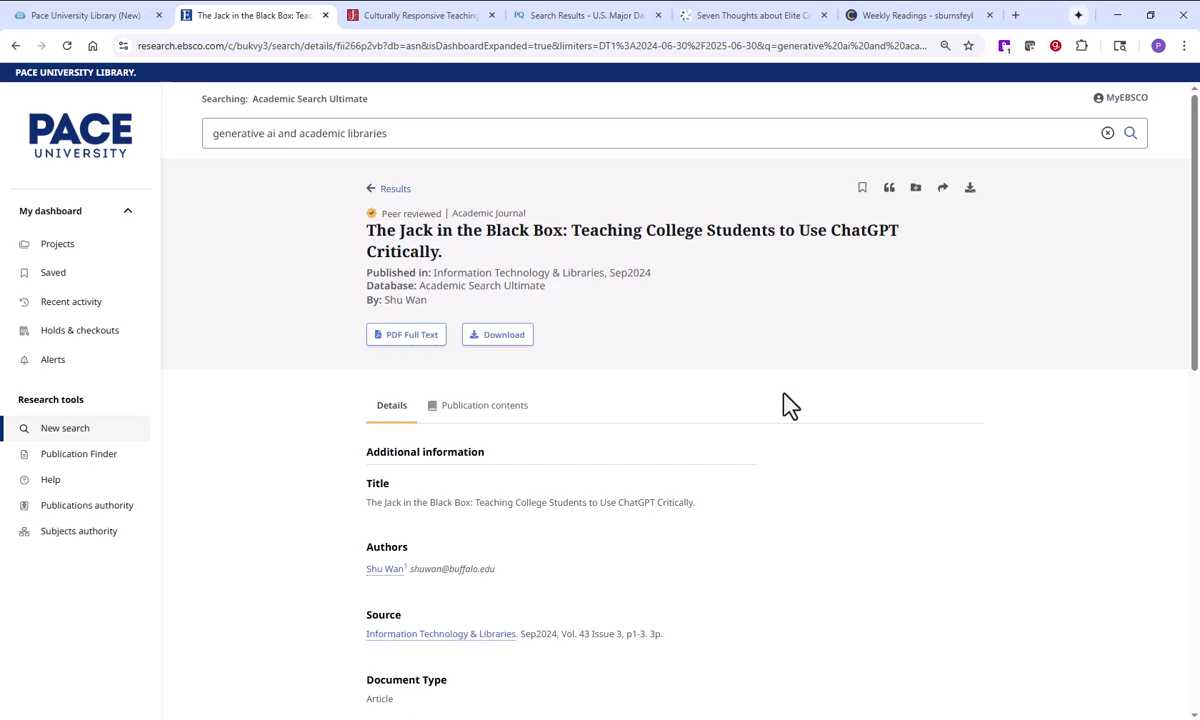
{"action": "scroll", "coordinate": [787, 405], "scroll_direction": "down", "scroll_amount": 9}
{"action": "scroll", "coordinate": [787, 405], "scroll_direction": "up", "scroll_amount": 10}
Create a share link for the ChatGPT article and copy it to the clipboard
{"action": "left_click", "coordinate": [943, 190]}
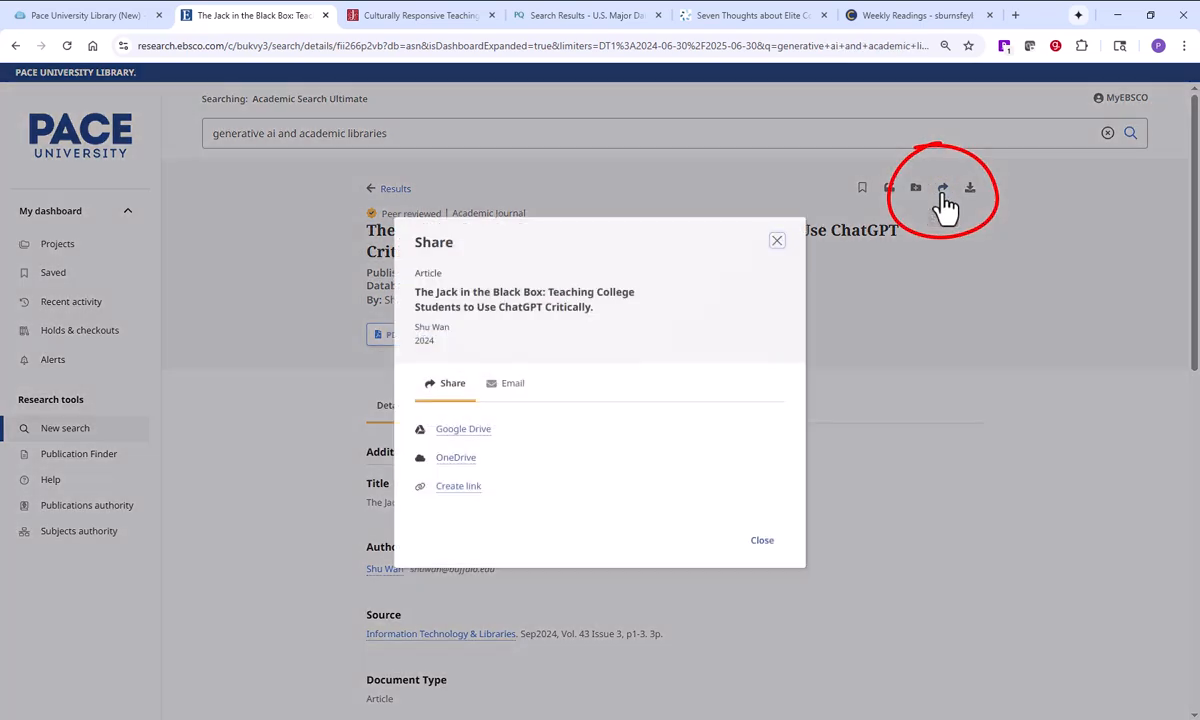
{"action": "left_click", "coordinate": [464, 490]}
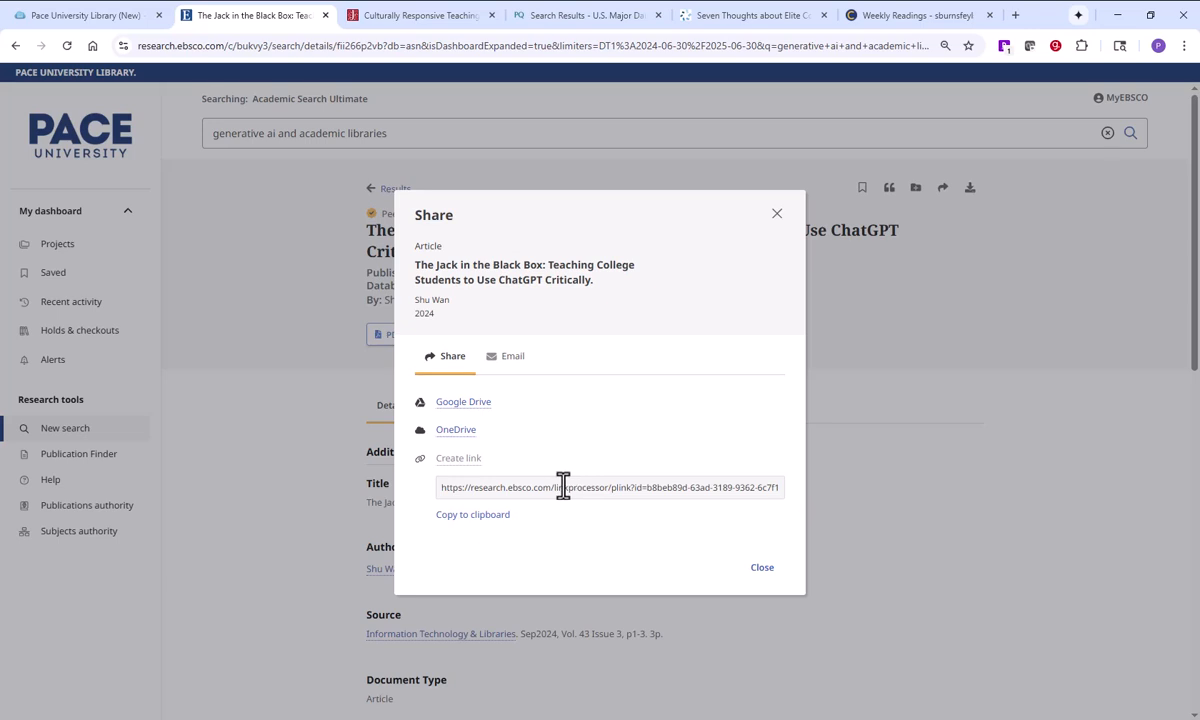
{"action": "left_click", "coordinate": [480, 516]}
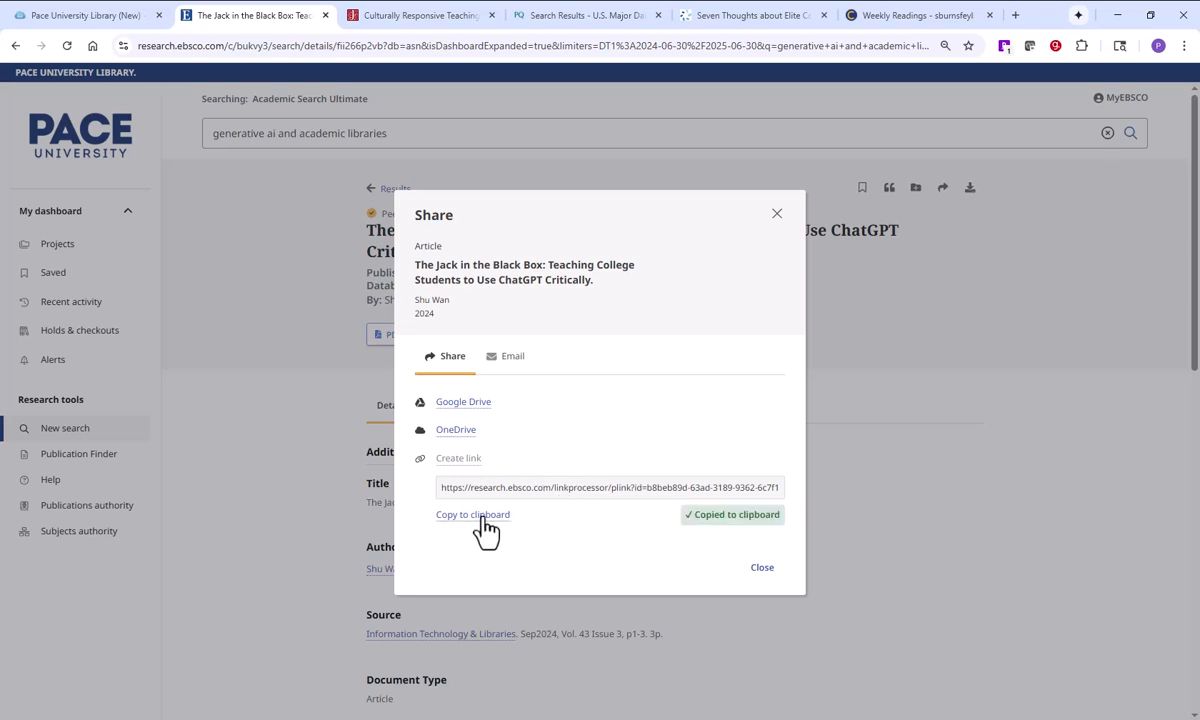
{"action": "left_click", "coordinate": [768, 570]}
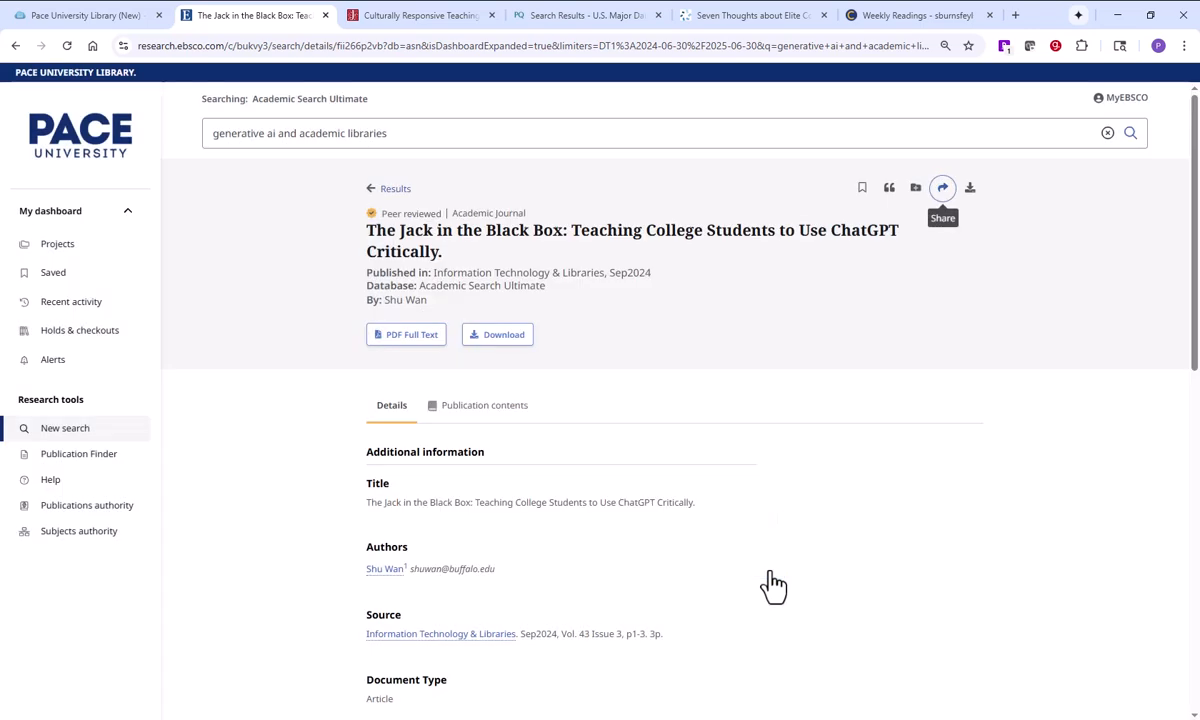
Switch to the Weekly Readings course module, start a new link and paste the copied EBSCO link as its URL
{"action": "left_click", "coordinate": [905, 17]}
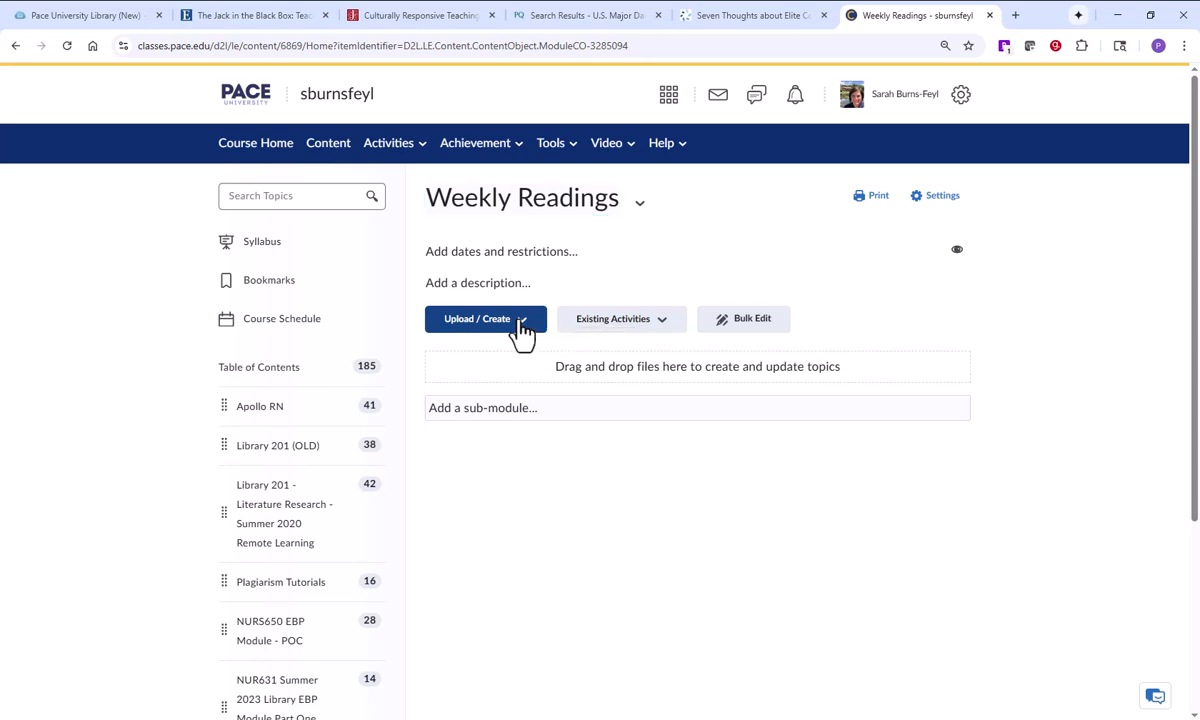
{"action": "left_click", "coordinate": [523, 328]}
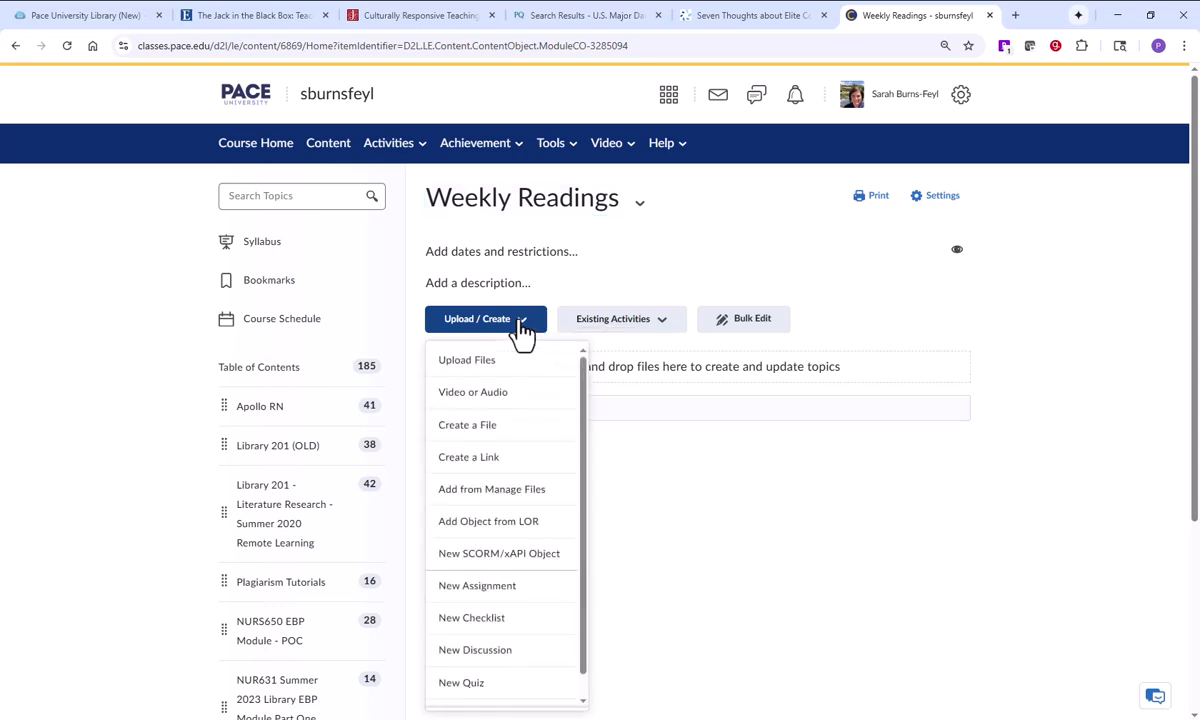
{"action": "left_click", "coordinate": [503, 458]}
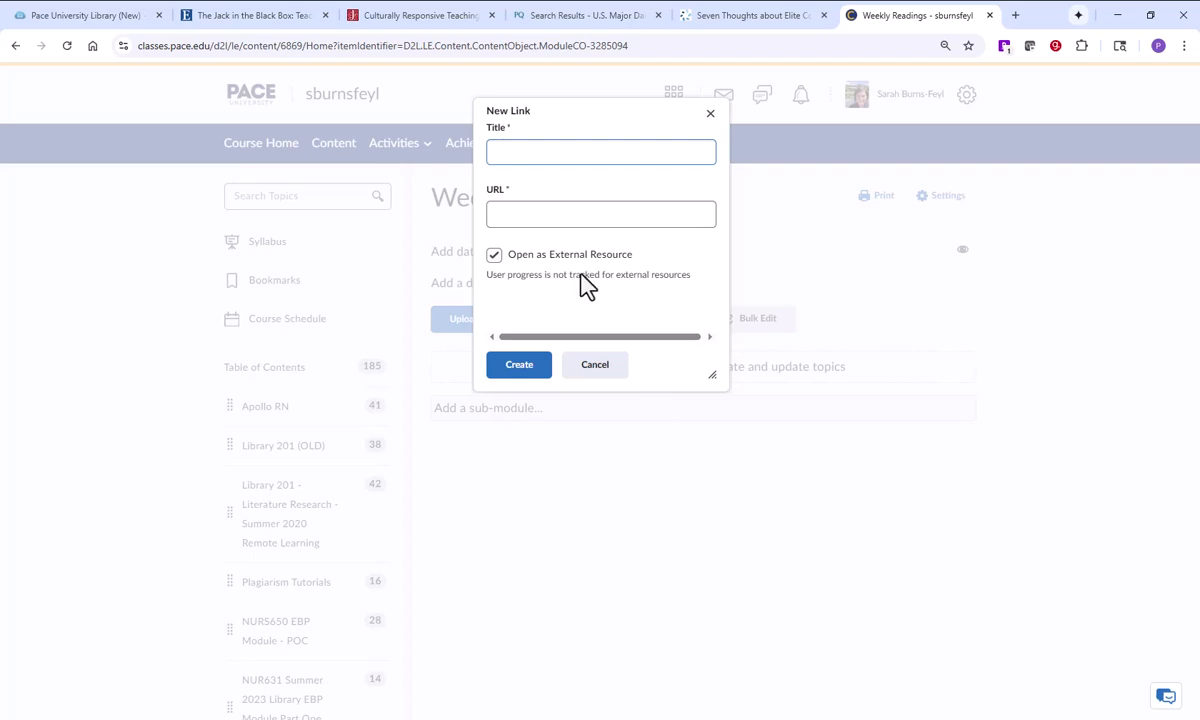
{"action": "left_click", "coordinate": [527, 214]}
{"action": "right_click", "coordinate": [527, 214]}
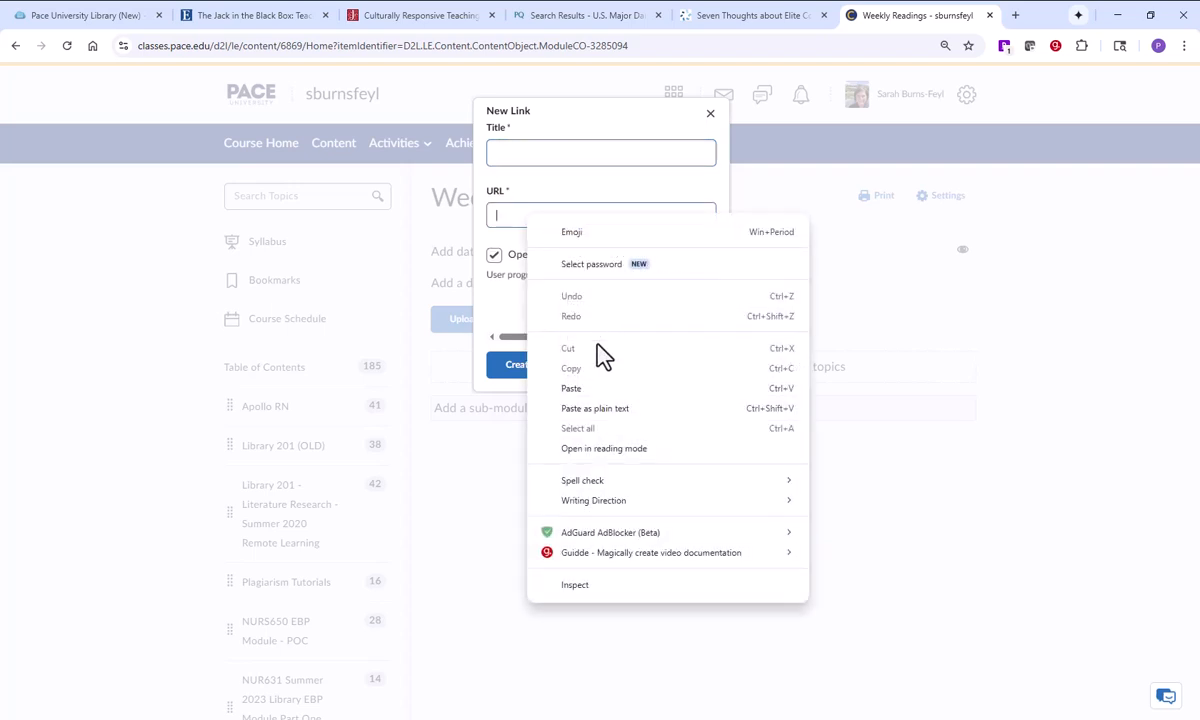
{"action": "left_click", "coordinate": [571, 389]}
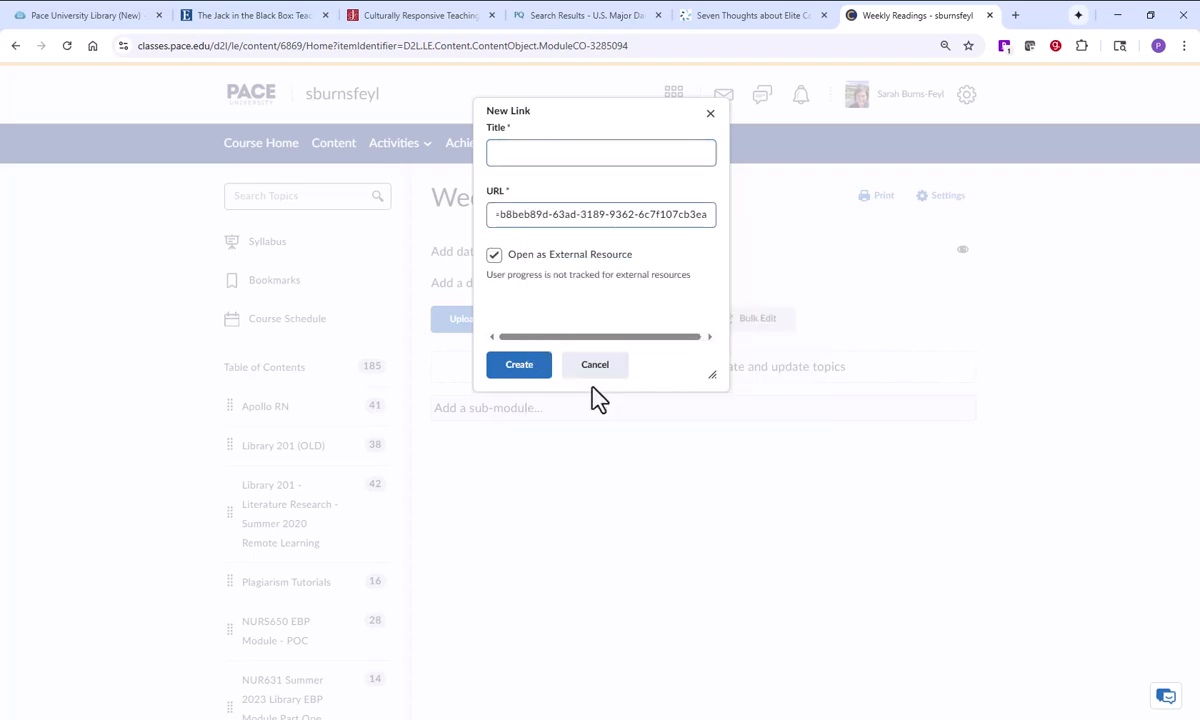
Copy the article title from the EBSCO record, paste it as the new link's title, and create the link
{"action": "left_click", "coordinate": [604, 152]}
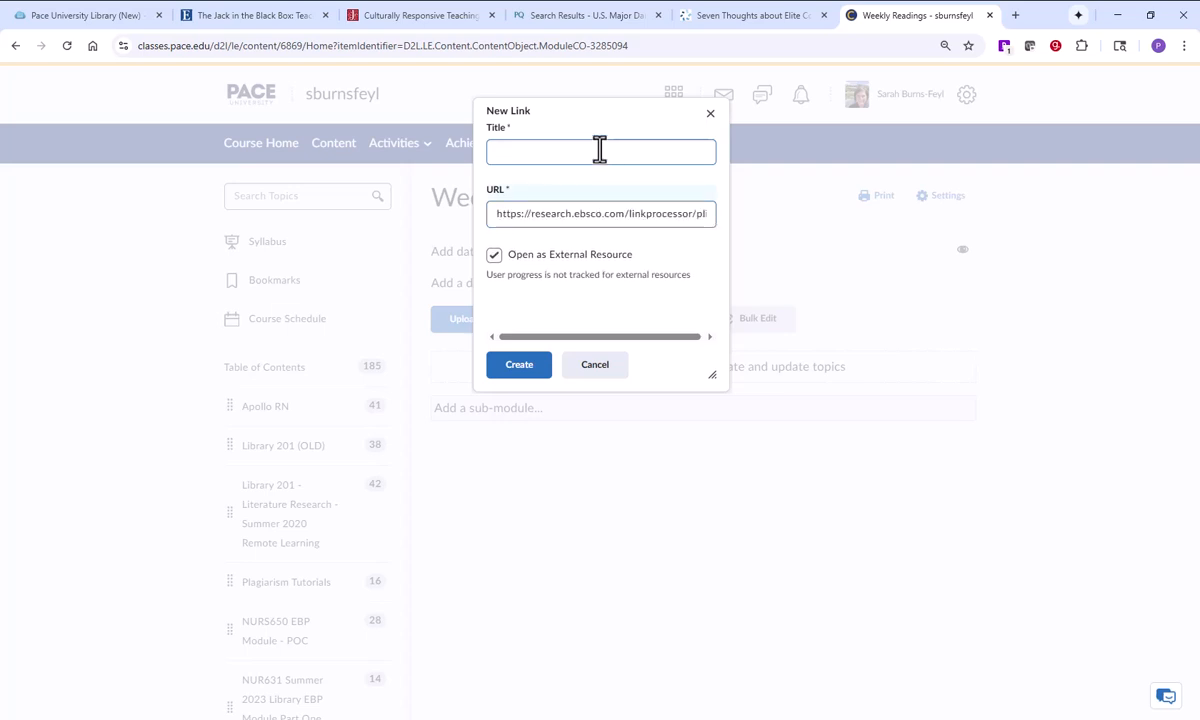
{"action": "left_click", "coordinate": [263, 17]}
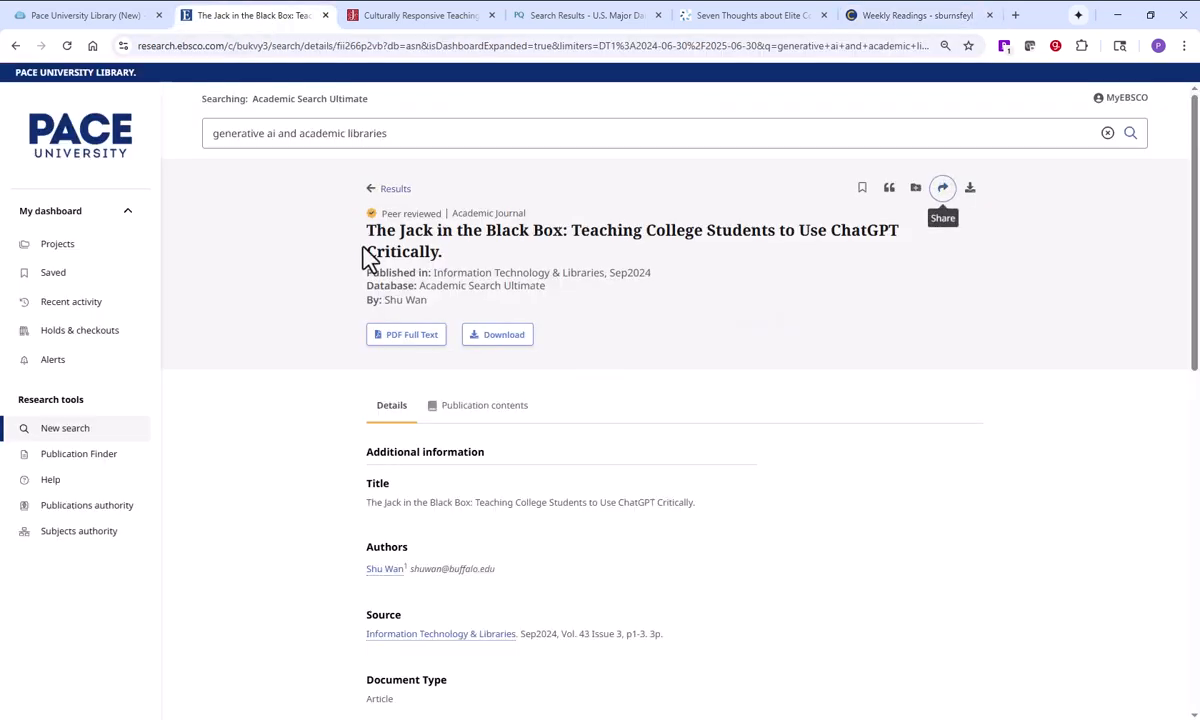
{"action": "left_click_drag", "start_coordinate": [367, 240], "coordinate": [452, 258]}
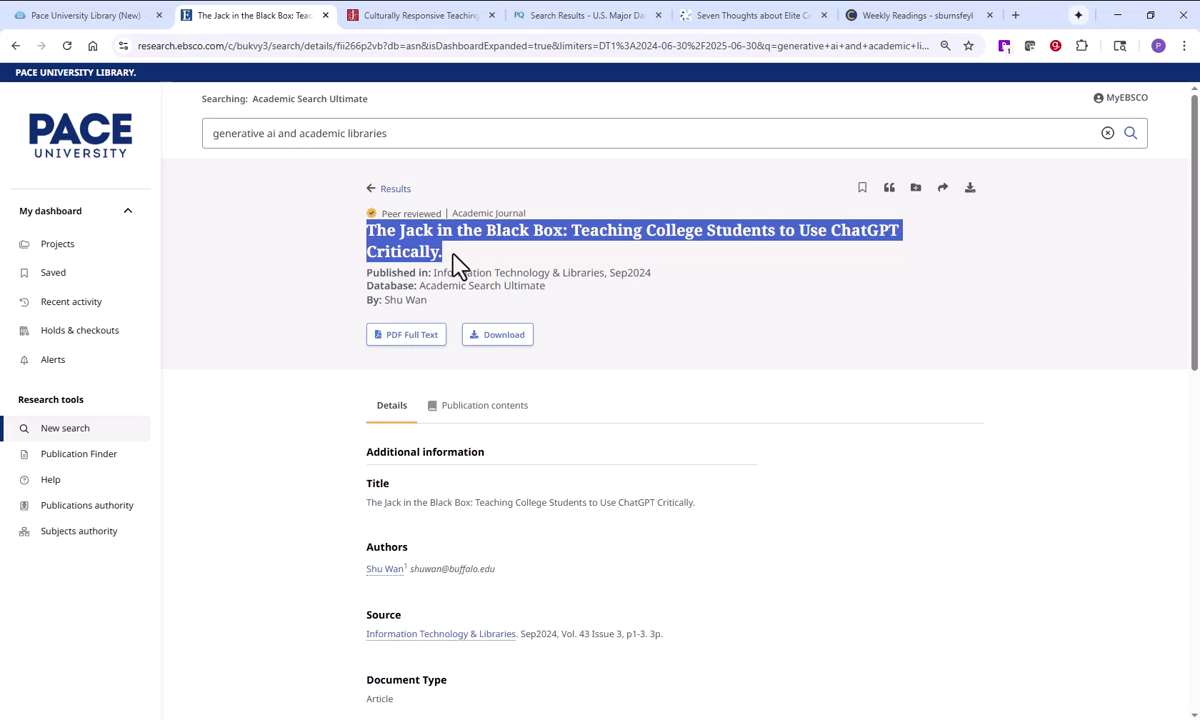
{"action": "left_click", "coordinate": [862, 17]}
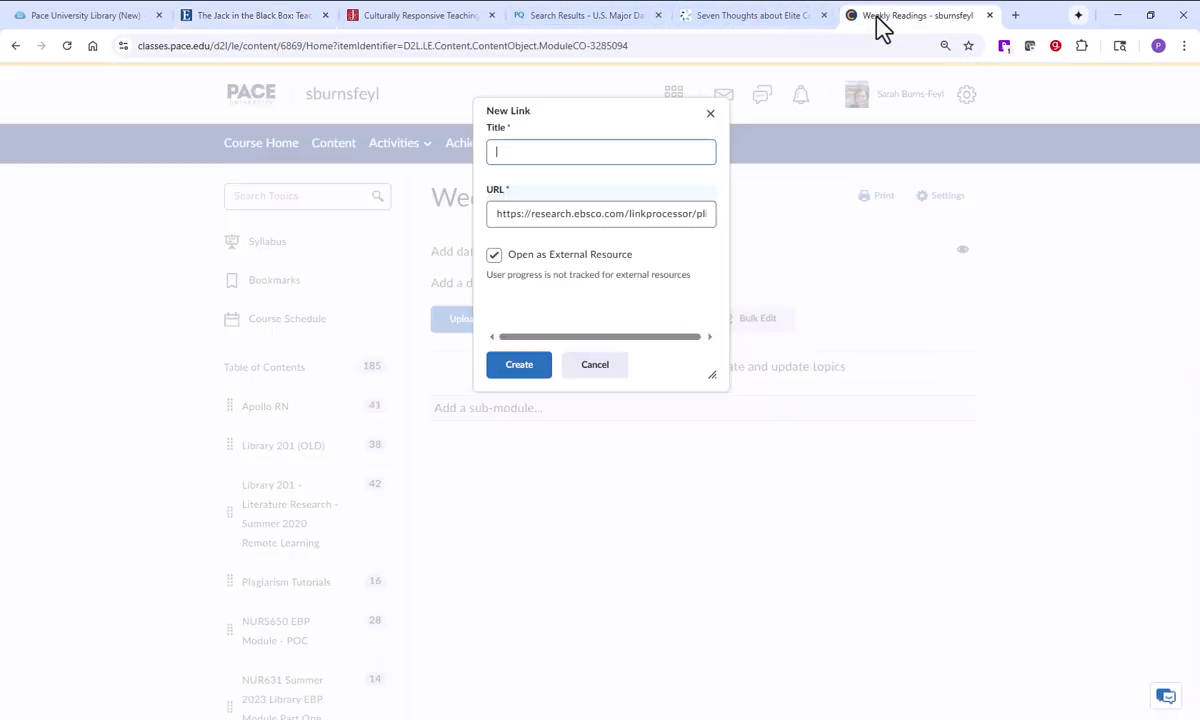
{"action": "right_click", "coordinate": [545, 155]}
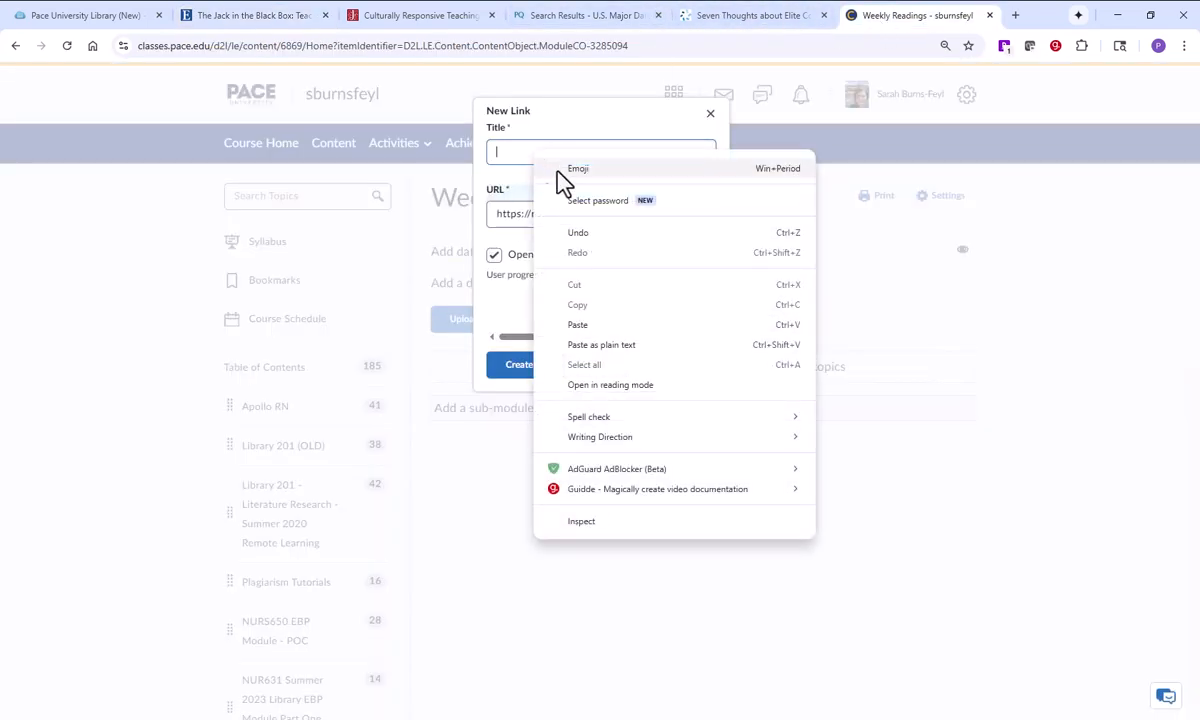
{"action": "left_click", "coordinate": [589, 321]}
{"action": "left_click", "coordinate": [521, 366]}
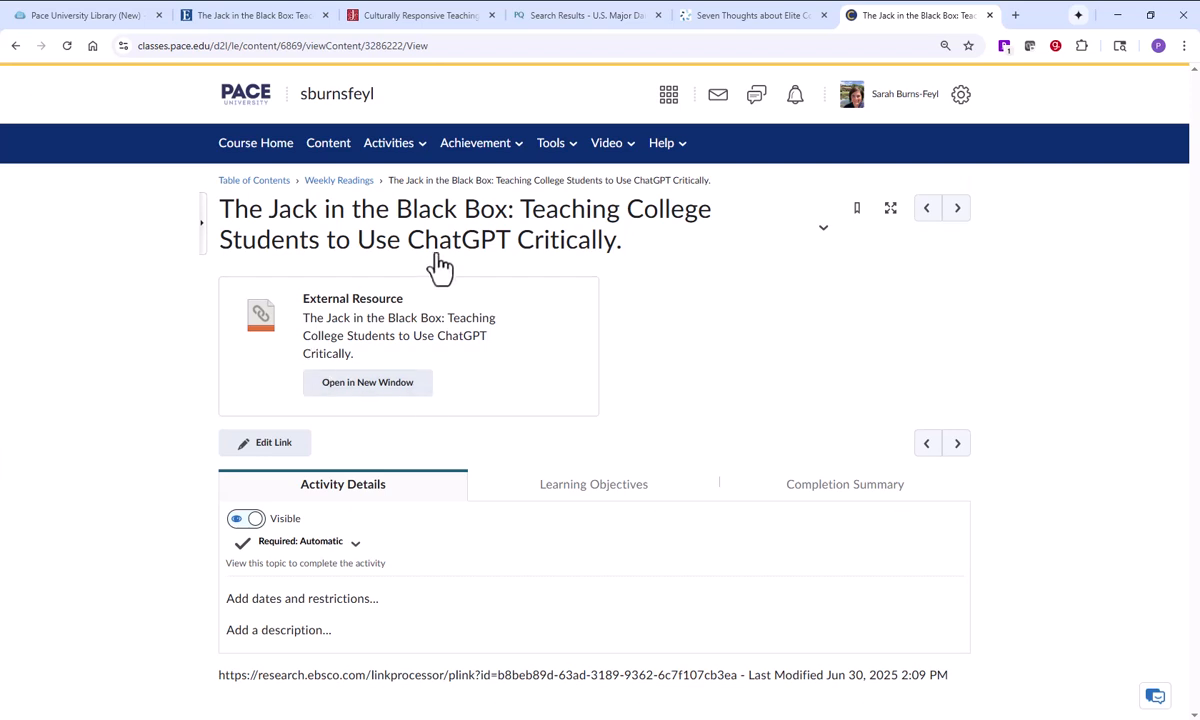
Return to the Weekly Readings module and expand the new article link's properties for editing in place
{"action": "left_click", "coordinate": [340, 184]}
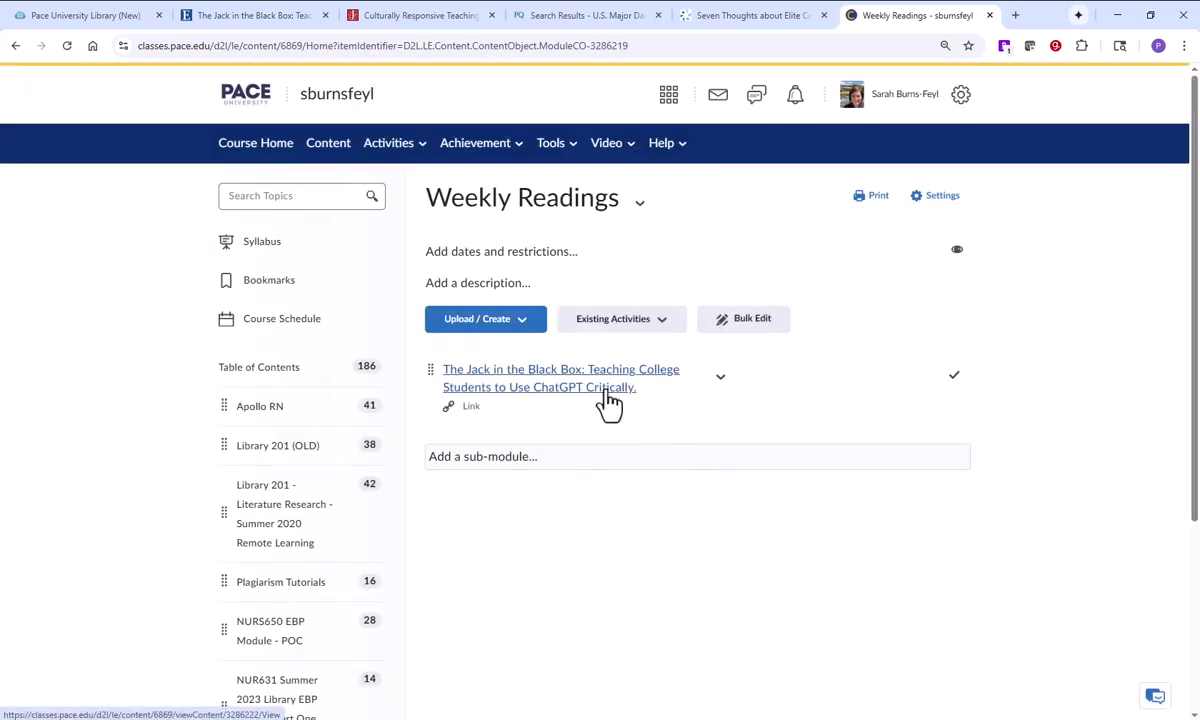
{"action": "left_click", "coordinate": [720, 379]}
{"action": "left_click", "coordinate": [766, 452]}
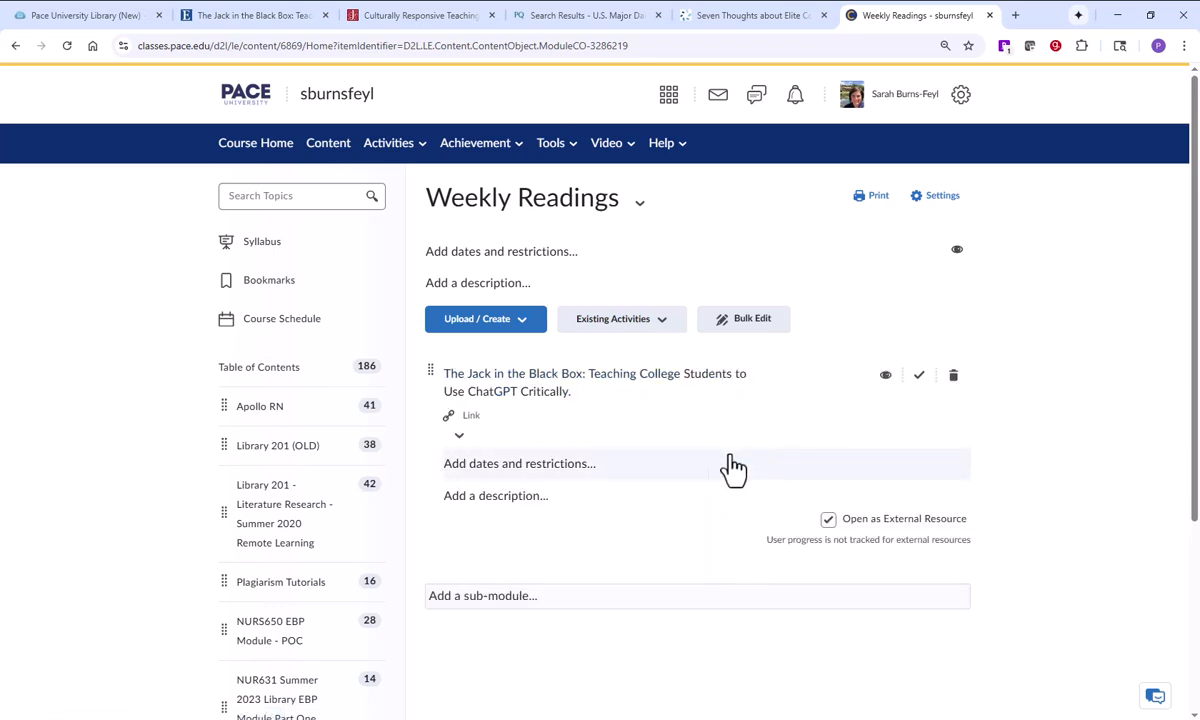
{"action": "left_click", "coordinate": [529, 512]}
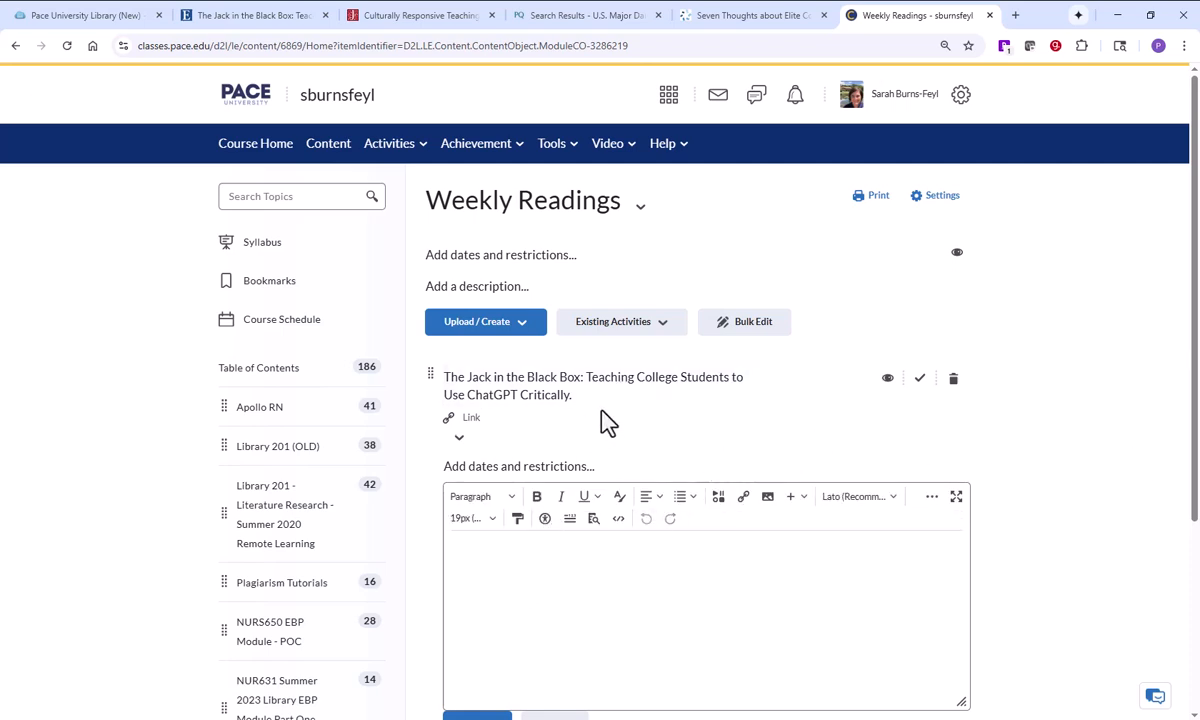
{"action": "scroll", "coordinate": [990, 450], "scroll_direction": "down", "scroll_amount": 3}
{"action": "left_click", "coordinate": [552, 447]}
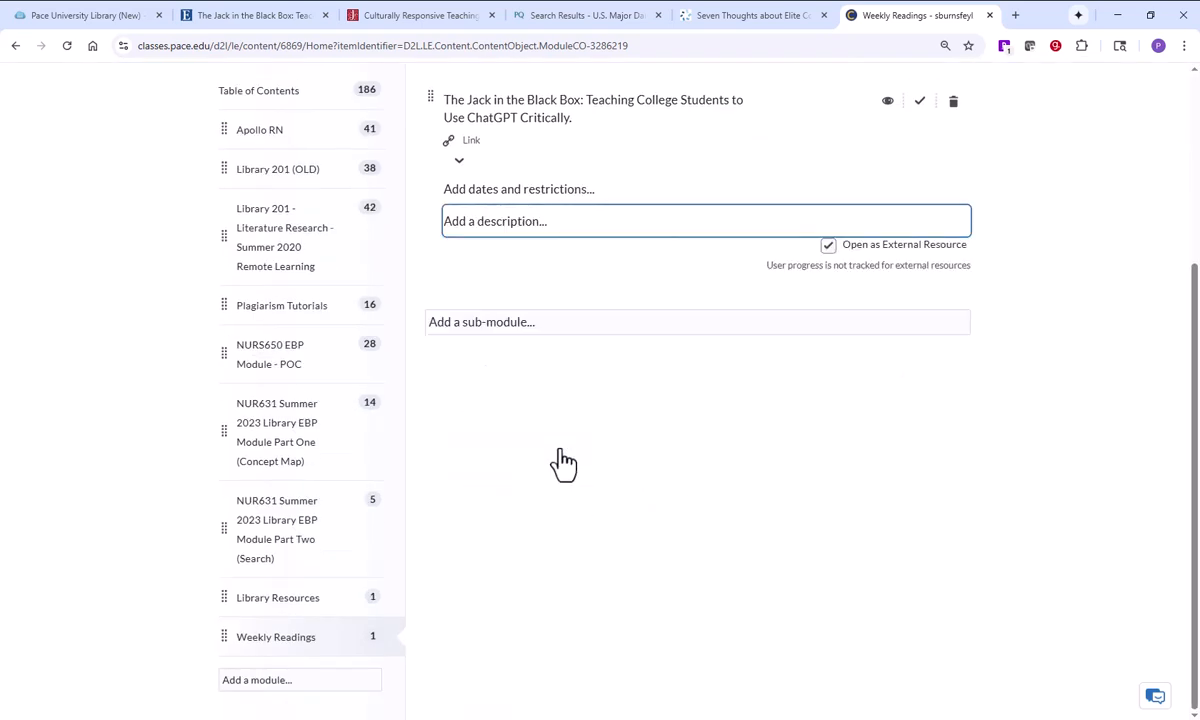
{"action": "scroll", "coordinate": [1070, 495], "scroll_direction": "up", "scroll_amount": 3}
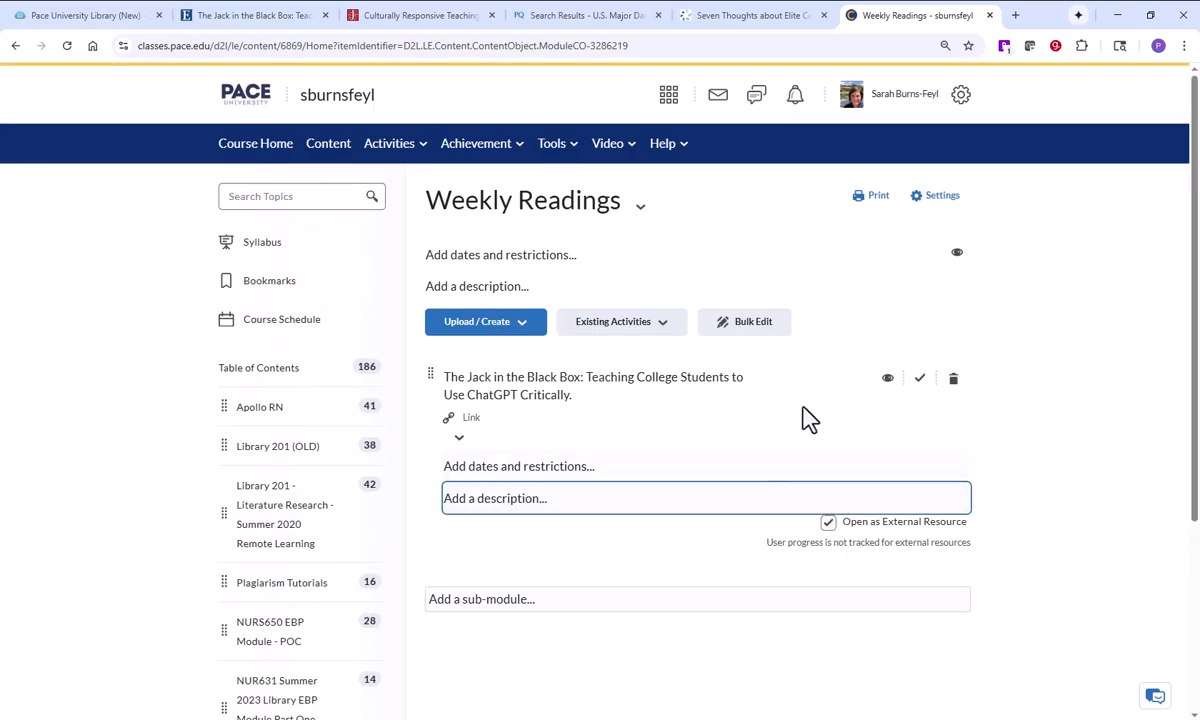
{"action": "left_click", "coordinate": [240, 18]}
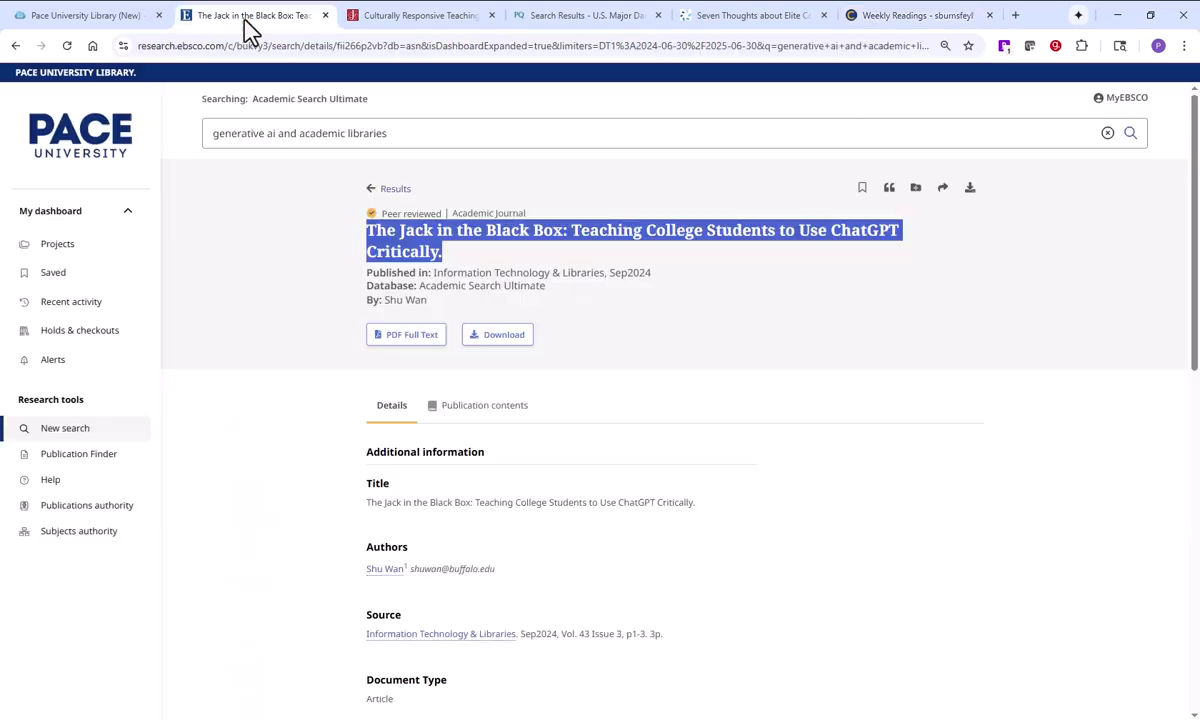
{"action": "left_click", "coordinate": [325, 368]}
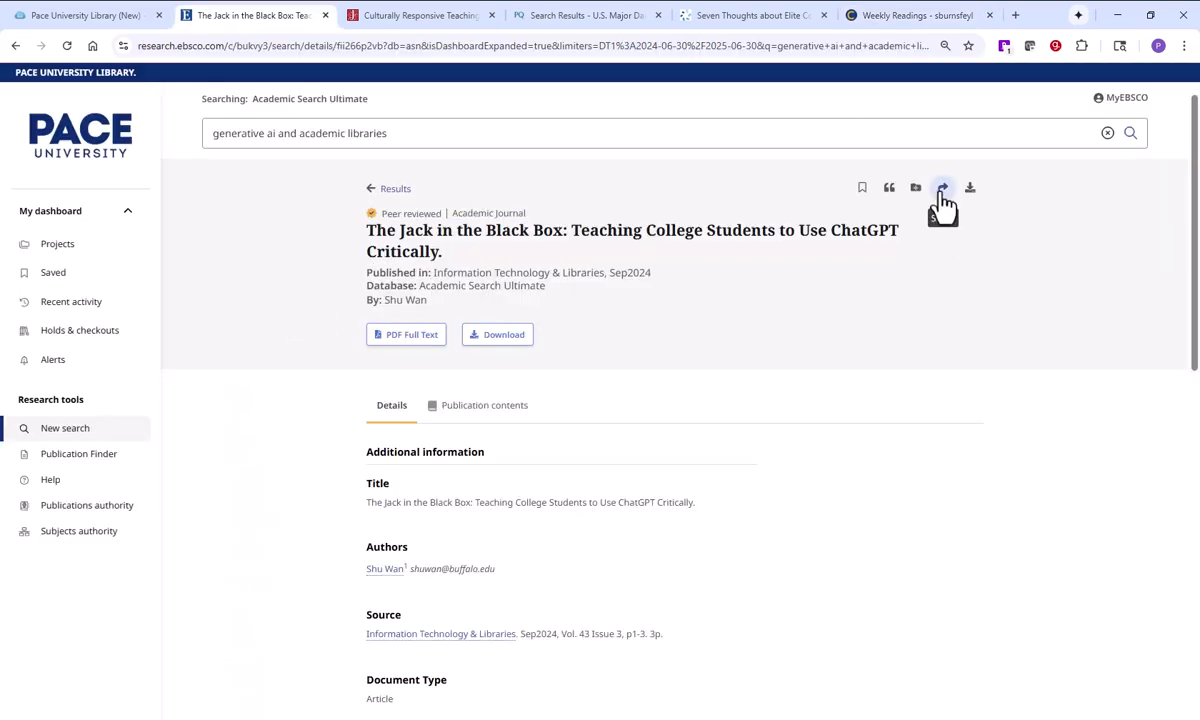
Switch to the JSTOR article on culturally responsive teaching, expand its item details and copy the remote access URL
{"action": "left_click", "coordinate": [360, 18]}
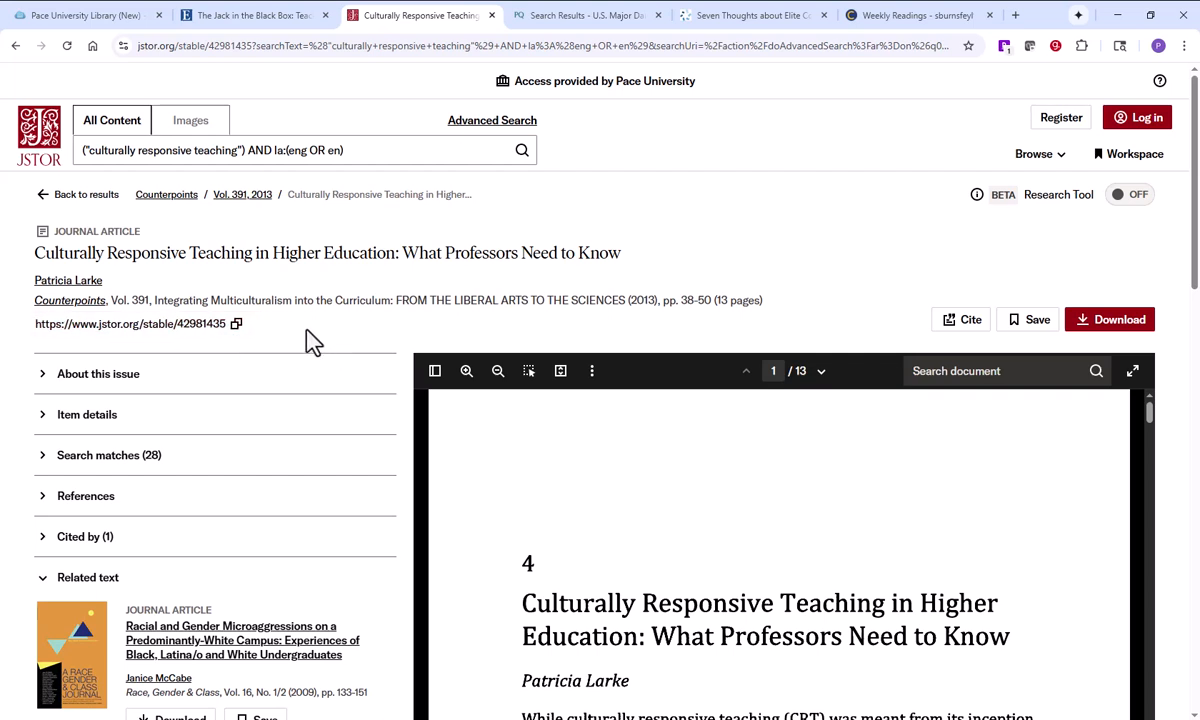
{"action": "left_click", "coordinate": [44, 418]}
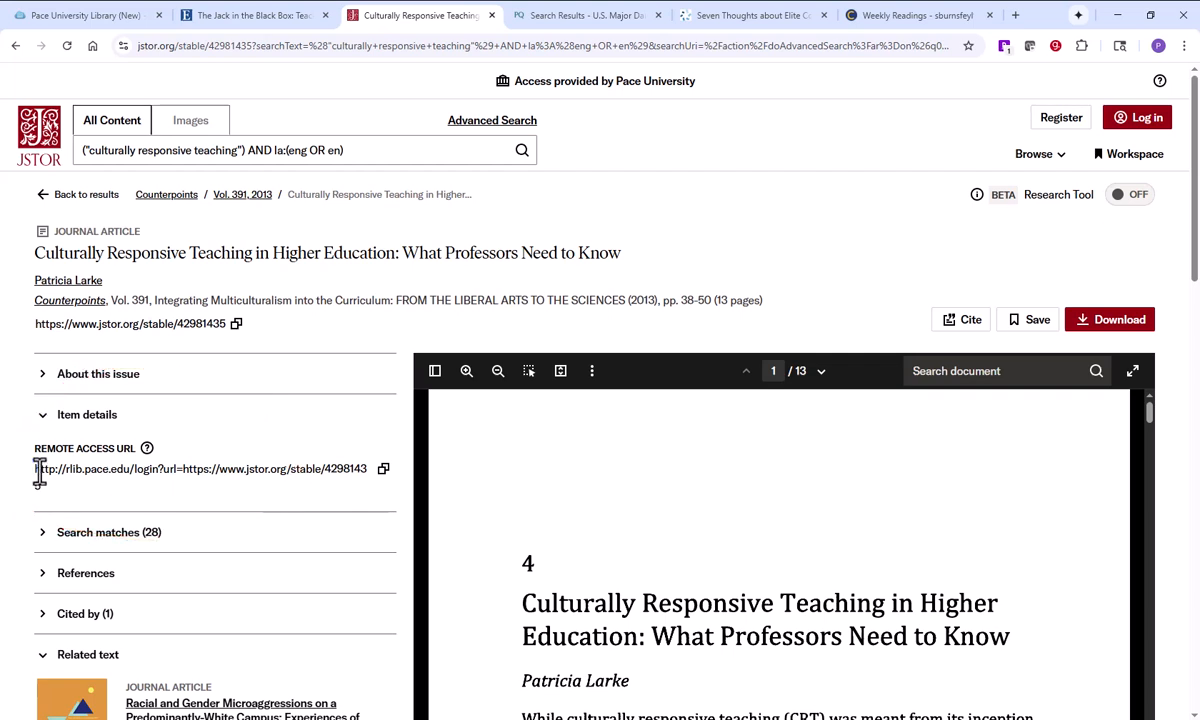
{"action": "left_click_drag", "start_coordinate": [33, 470], "coordinate": [55, 495]}
{"action": "right_click", "coordinate": [102, 478]}
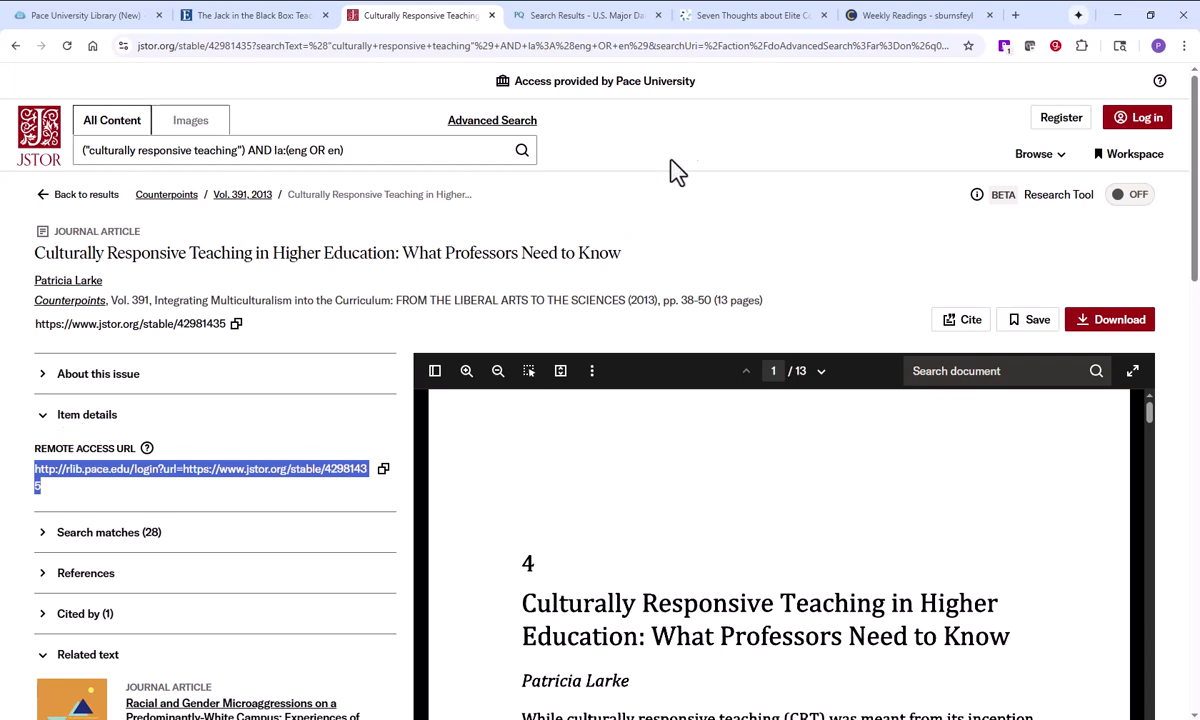
Start another new link in the Weekly Readings module and paste the JSTOR remote access URL as its URL
{"action": "left_click", "coordinate": [928, 20]}
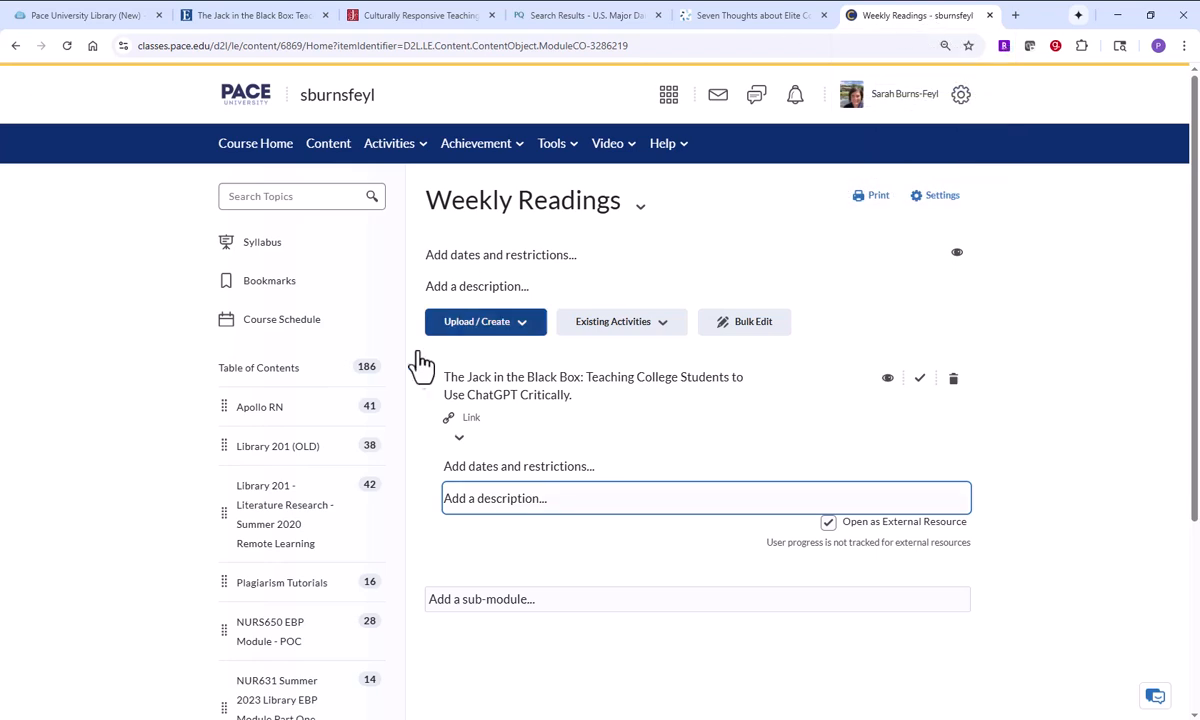
{"action": "left_click", "coordinate": [494, 343]}
{"action": "left_click", "coordinate": [470, 461]}
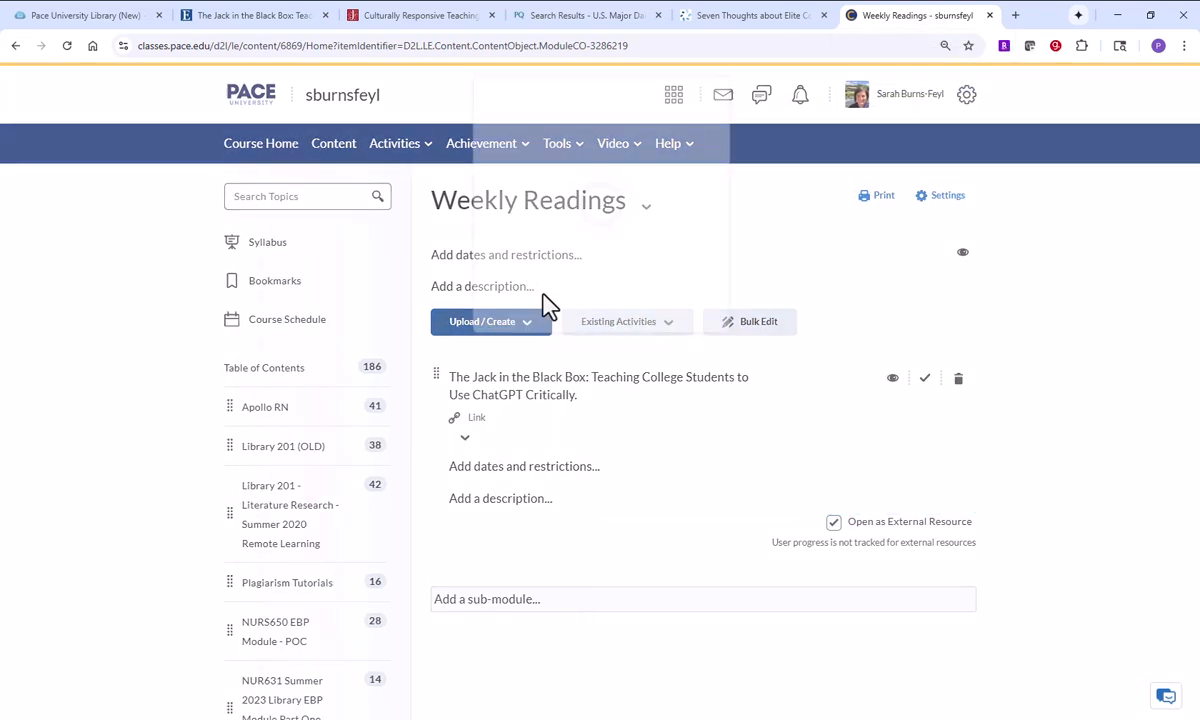
{"action": "left_click", "coordinate": [543, 210]}
{"action": "right_click", "coordinate": [550, 220]}
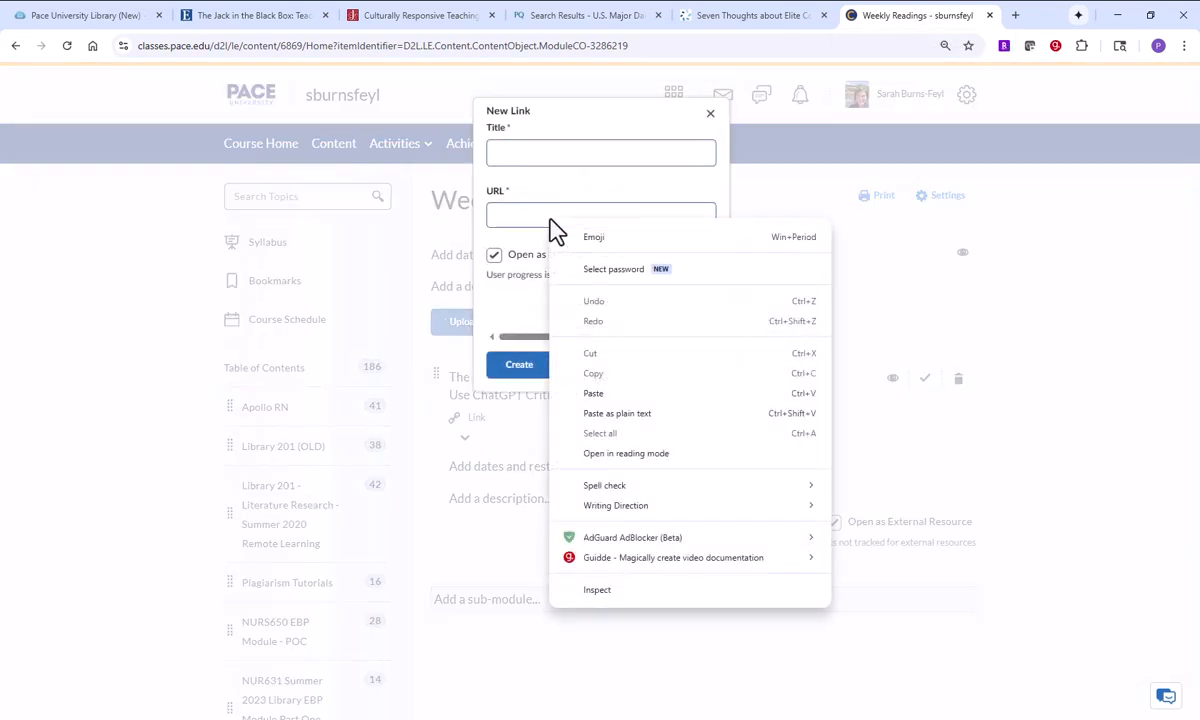
{"action": "left_click", "coordinate": [607, 396]}
Copy the title "Culturally Responsive Teaching in Higher Education: What Professors Need to Know" from JSTOR, paste it as the link's title, and create the link
{"action": "left_click", "coordinate": [569, 149]}
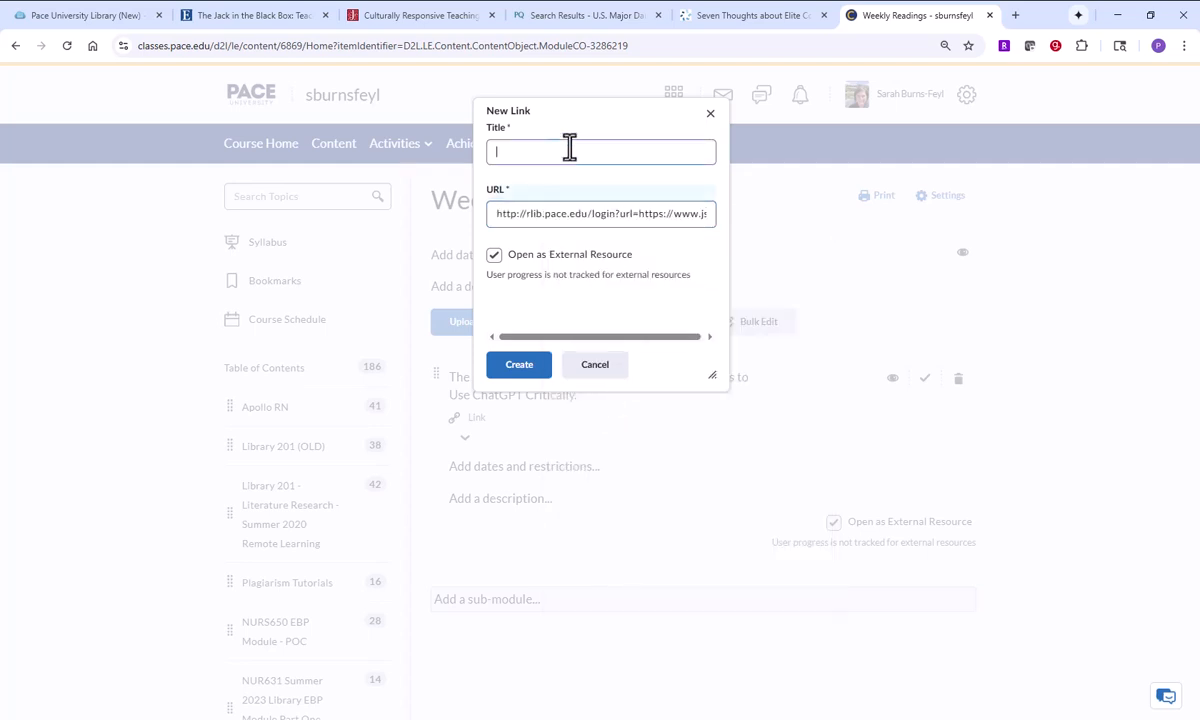
{"action": "left_click", "coordinate": [377, 22]}
{"action": "left_click_drag", "start_coordinate": [34, 253], "coordinate": [620, 251]}
{"action": "key", "text": "ctrl+c"}
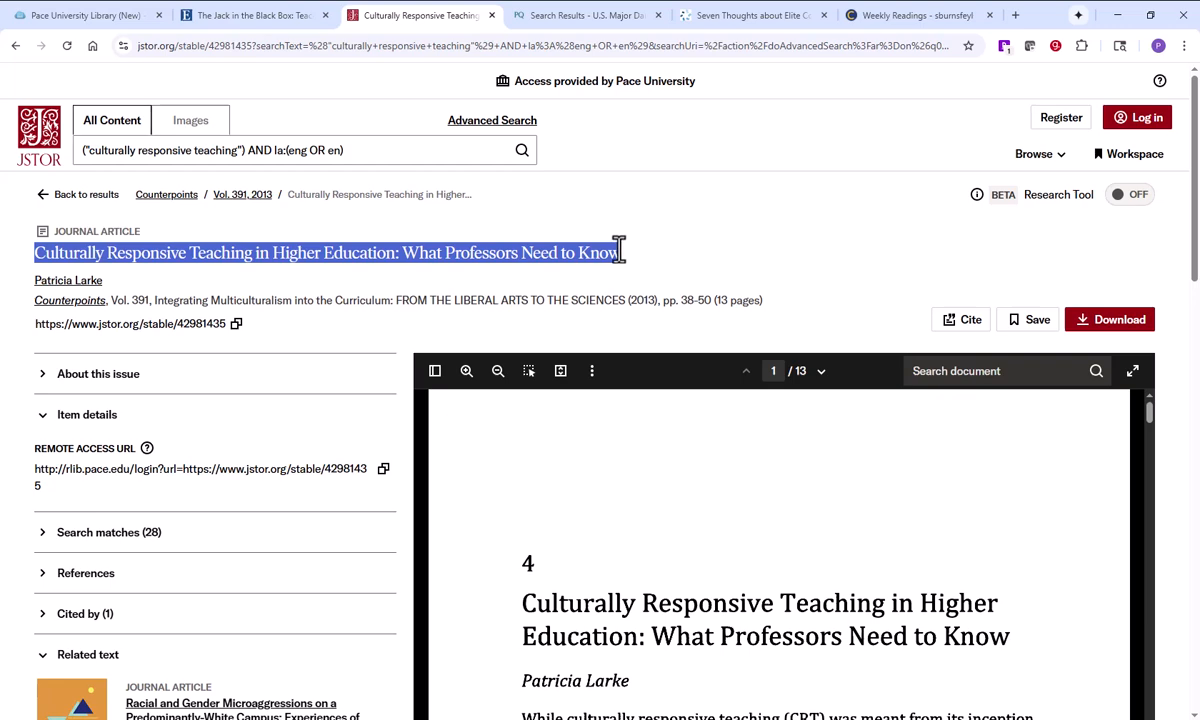
{"action": "left_click", "coordinate": [881, 18]}
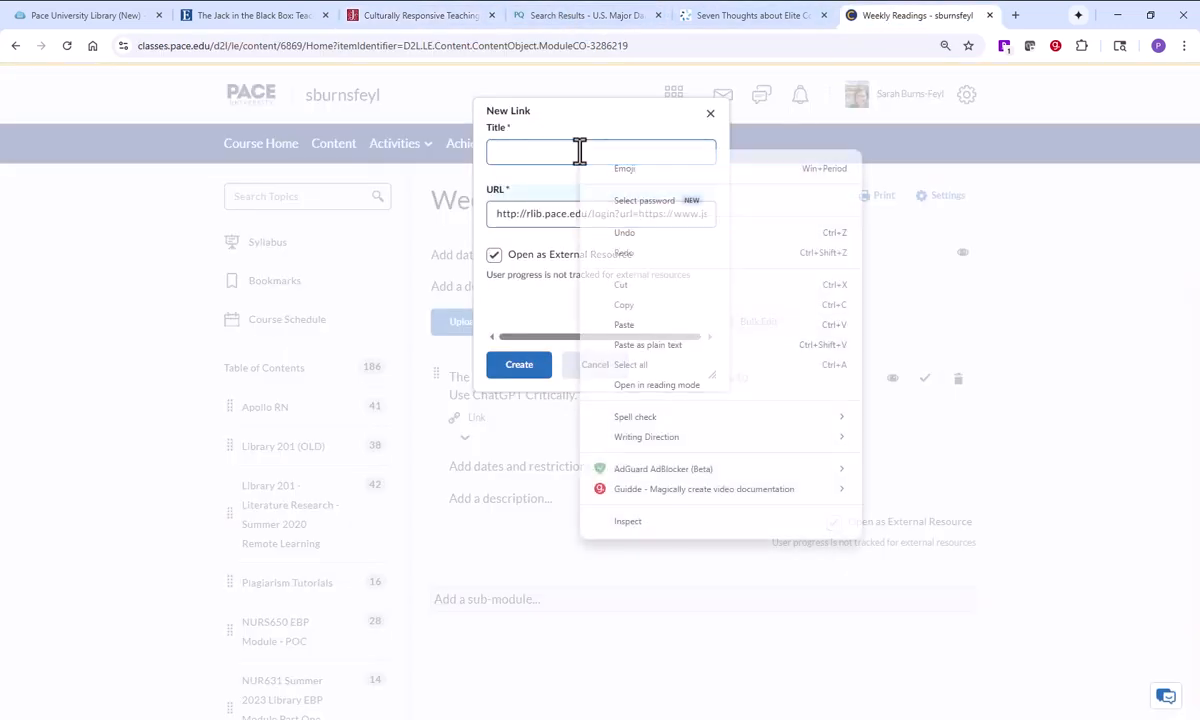
{"action": "left_click", "coordinate": [630, 324]}
{"action": "left_click", "coordinate": [530, 366]}
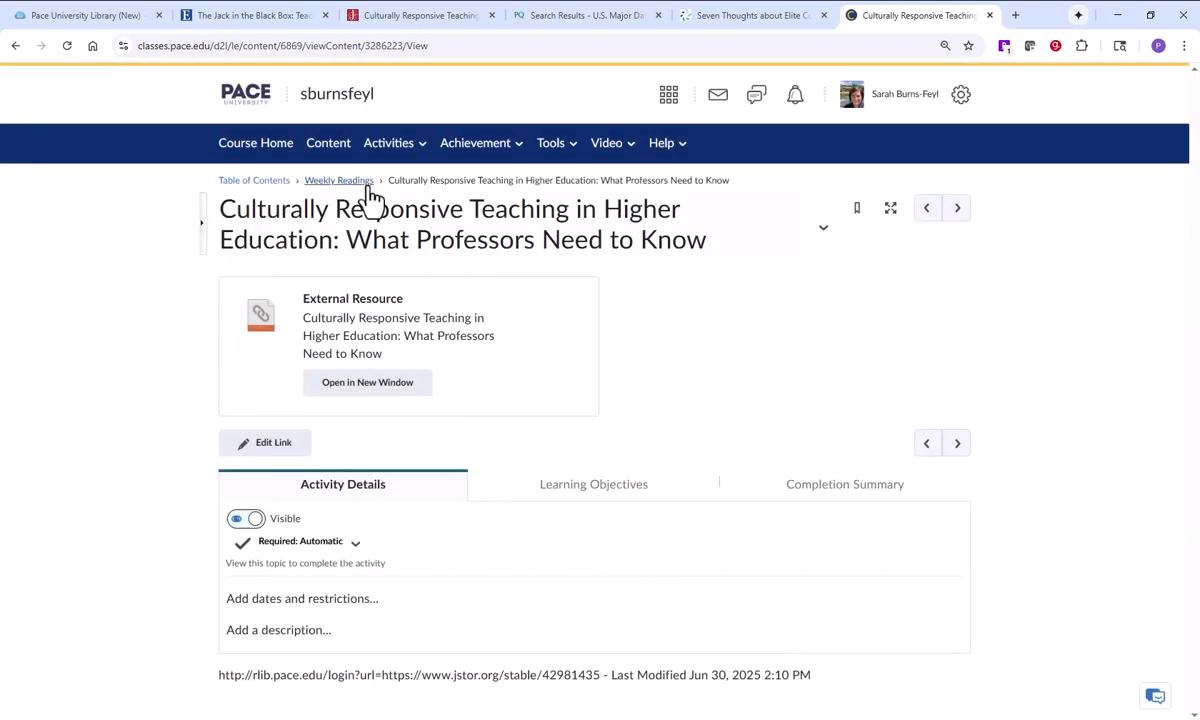
Return to the Weekly Readings module and open "U.S. News: States Propose Curbs on Social Media for Teens" from the ProQuest search results
{"action": "left_click", "coordinate": [325, 186]}
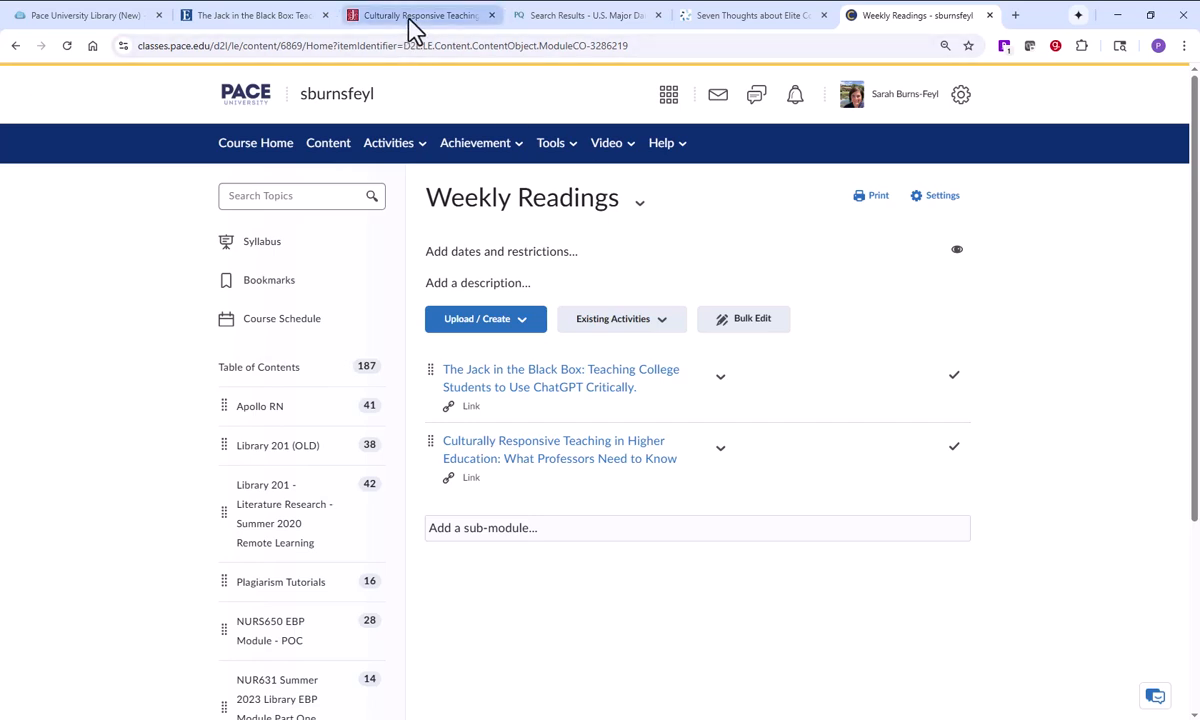
{"action": "left_click", "coordinate": [557, 26]}
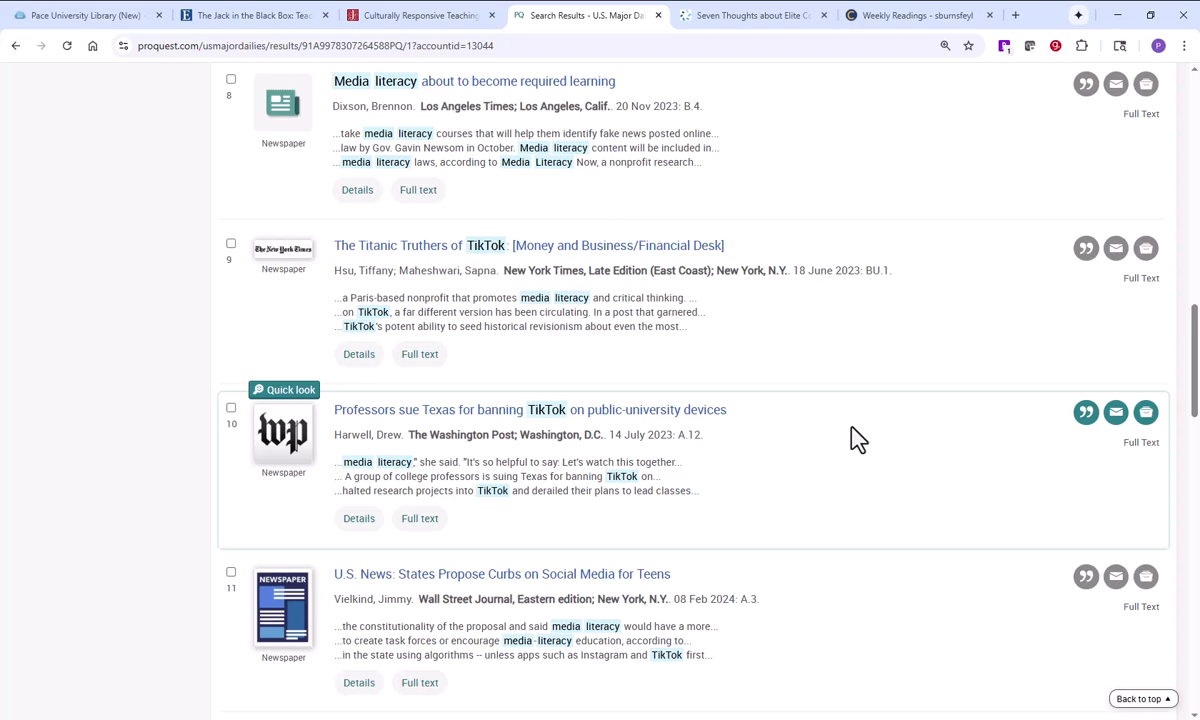
{"action": "scroll", "coordinate": [858, 438], "scroll_direction": "down", "scroll_amount": 3}
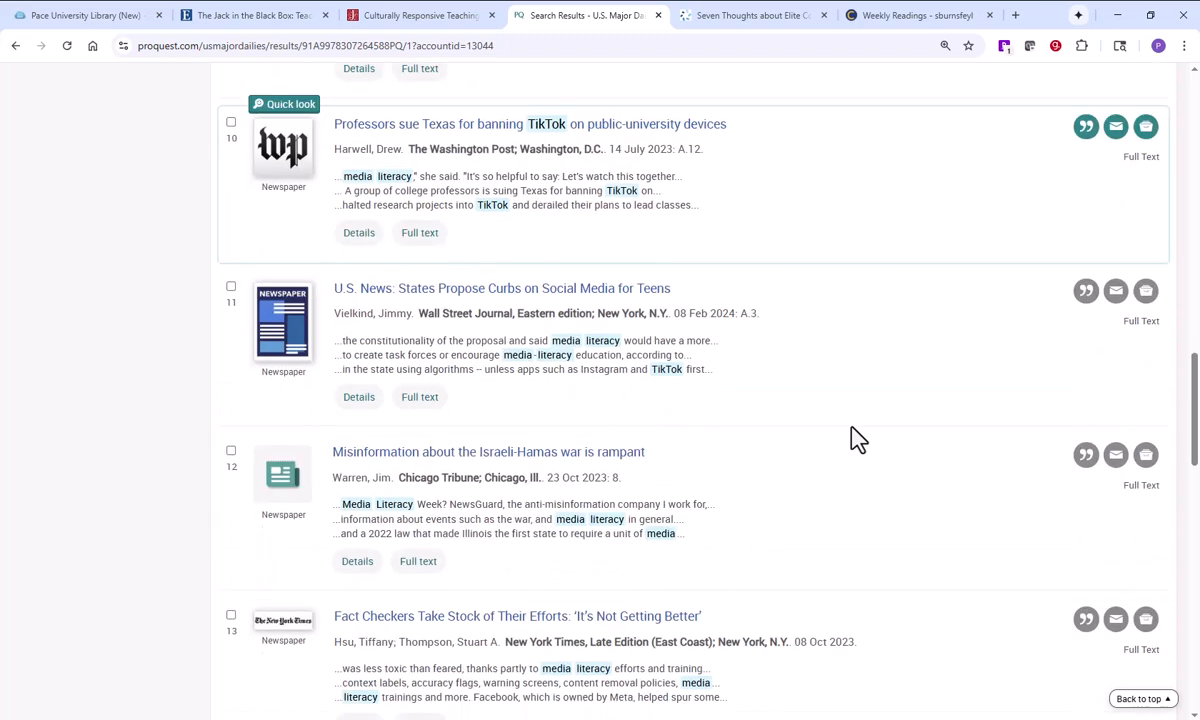
{"action": "left_click", "coordinate": [545, 290]}
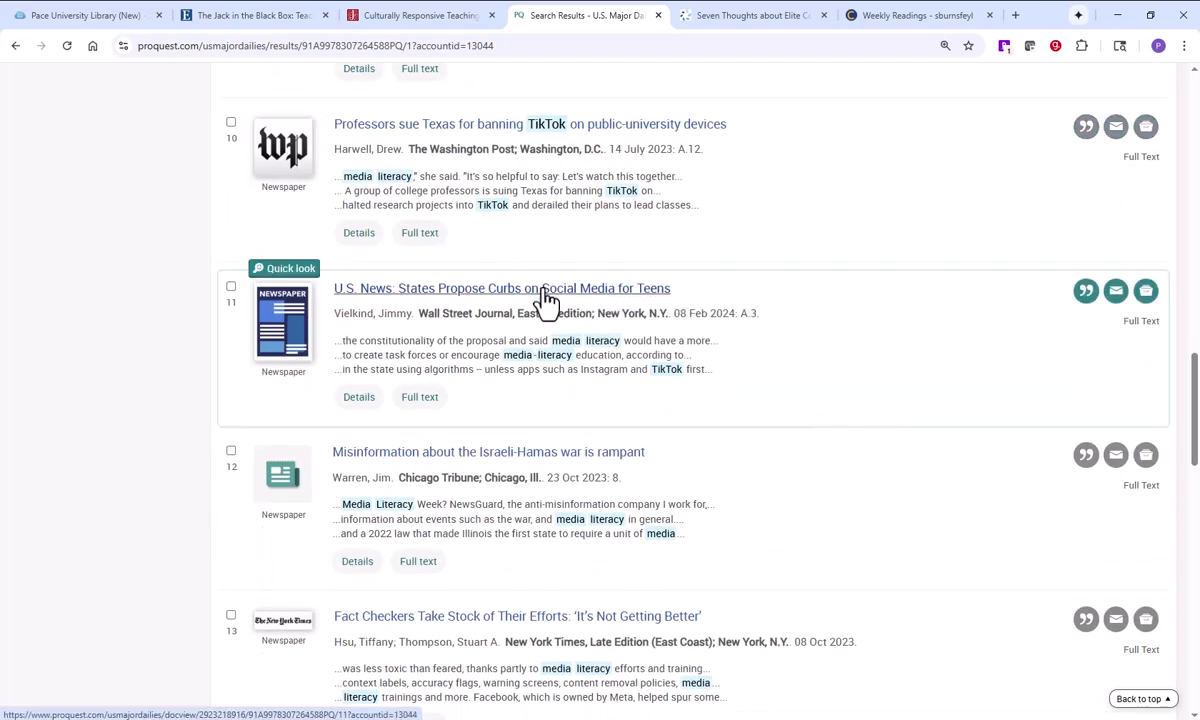
{"action": "scroll", "coordinate": [611, 460], "scroll_direction": "down", "scroll_amount": 7}
{"action": "scroll", "coordinate": [611, 460], "scroll_direction": "up", "scroll_amount": 7}
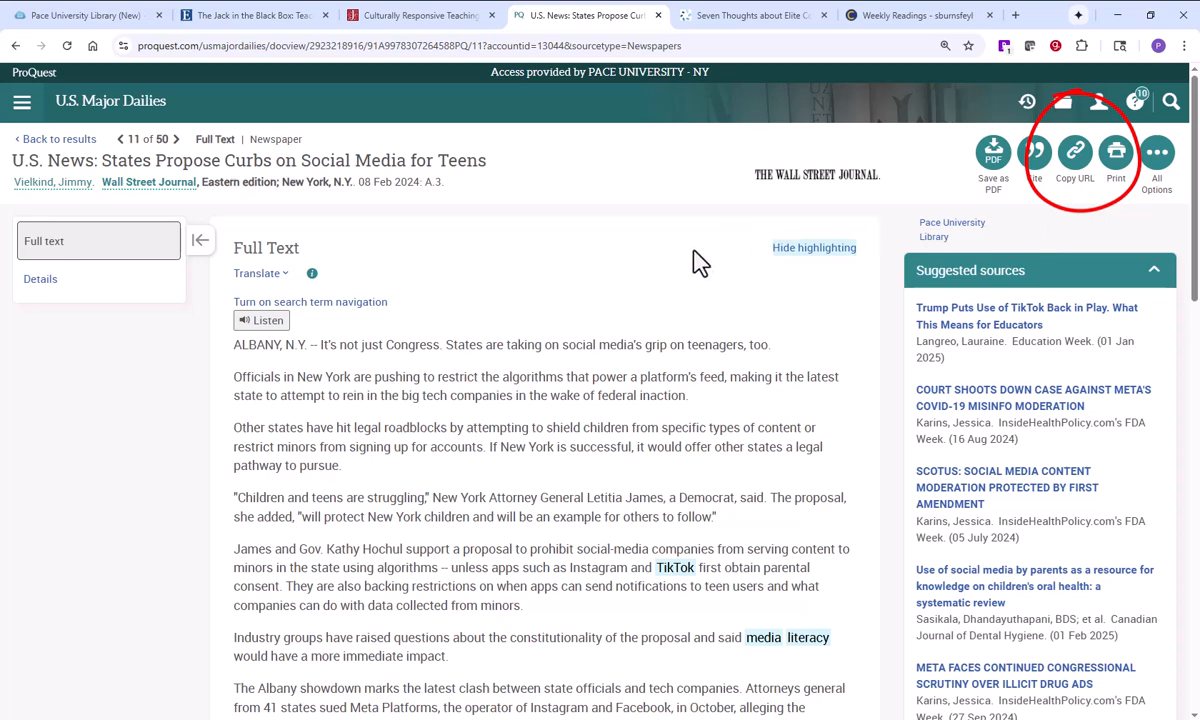
Show the ProQuest article's full details and copy its Document URL
{"action": "left_click", "coordinate": [1077, 180]}
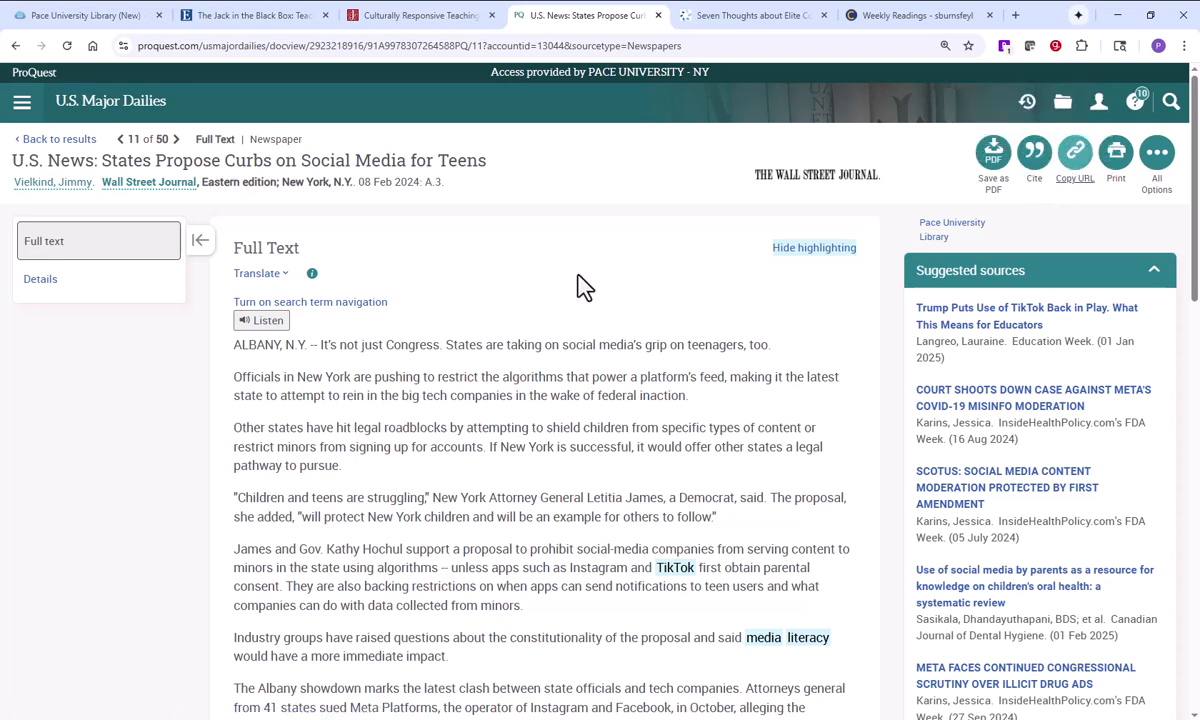
{"action": "left_click", "coordinate": [47, 284]}
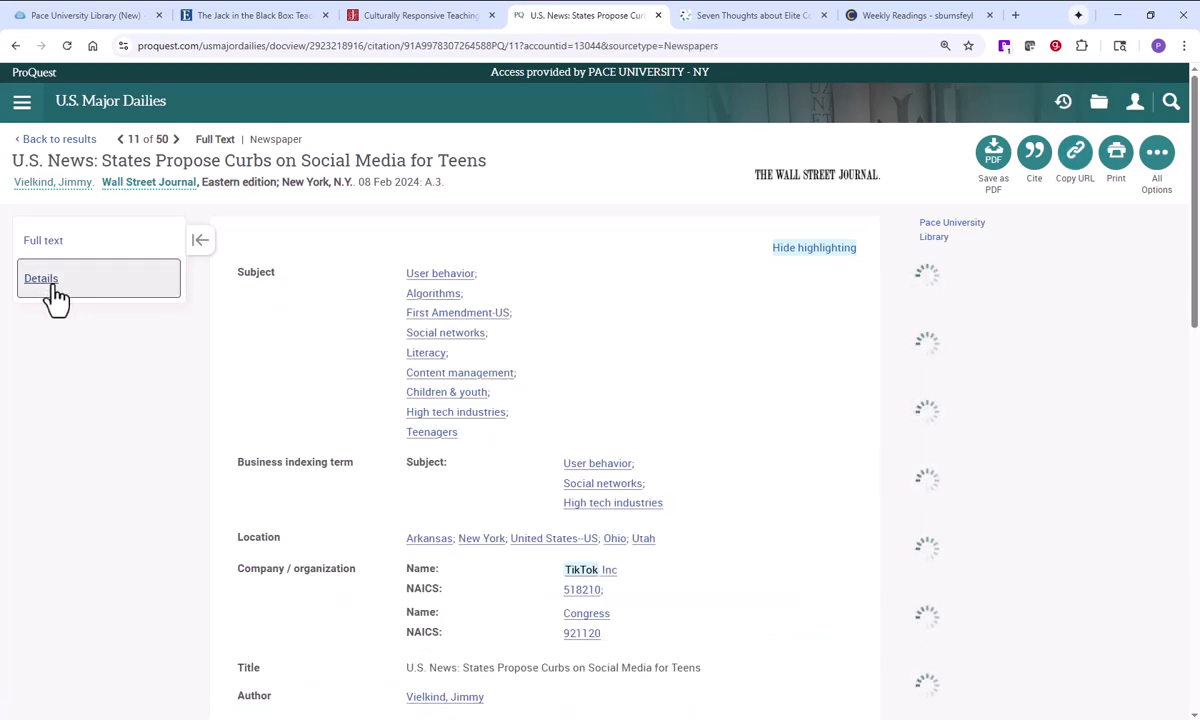
{"action": "scroll", "coordinate": [305, 417], "scroll_direction": "down", "scroll_amount": 3}
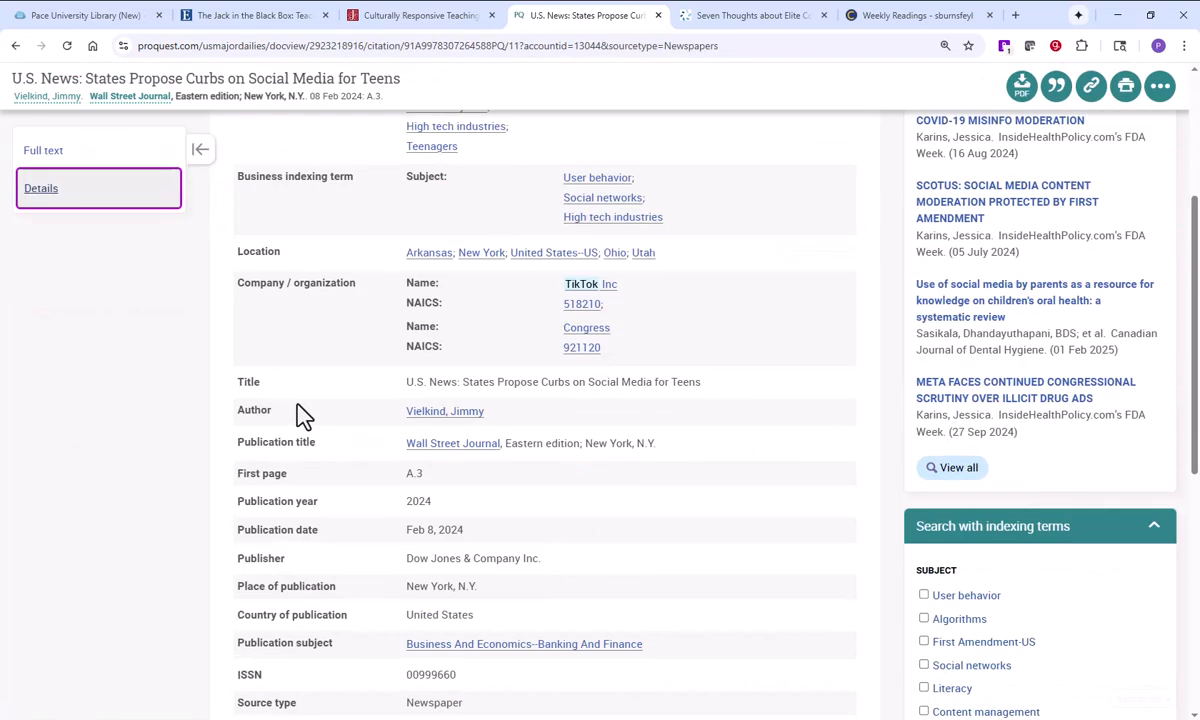
{"action": "scroll", "coordinate": [305, 417], "scroll_direction": "down", "scroll_amount": 3}
{"action": "scroll", "coordinate": [305, 417], "scroll_direction": "down", "scroll_amount": 3}
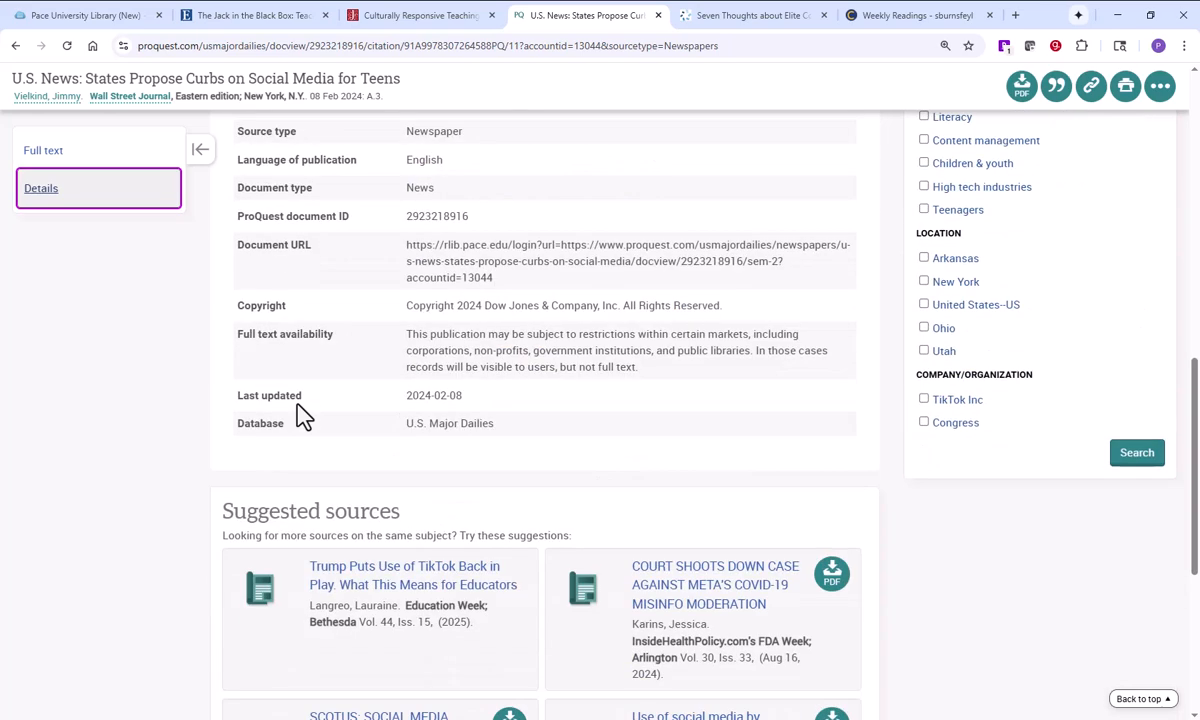
{"action": "left_click_drag", "start_coordinate": [239, 245], "coordinate": [415, 250]}
{"action": "left_click", "coordinate": [395, 271]}
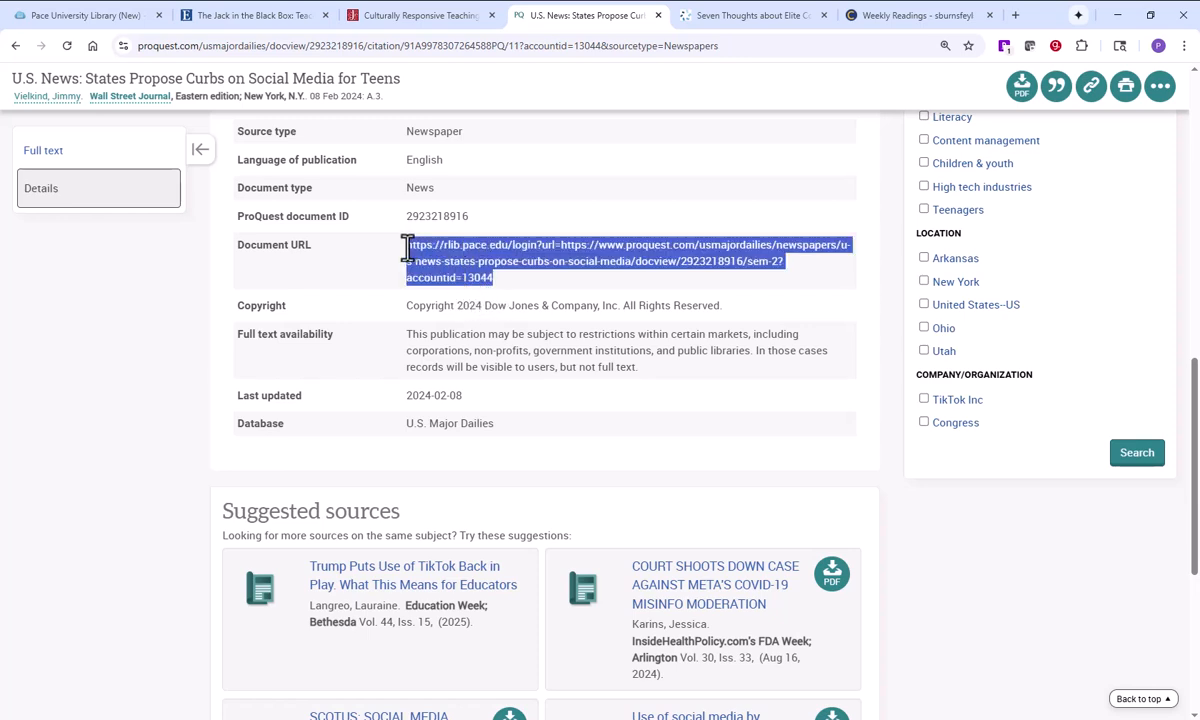
{"action": "right_click", "coordinate": [485, 258]}
{"action": "left_click", "coordinate": [503, 276]}
{"action": "scroll", "coordinate": [742, 217], "scroll_direction": "up", "scroll_amount": 10}
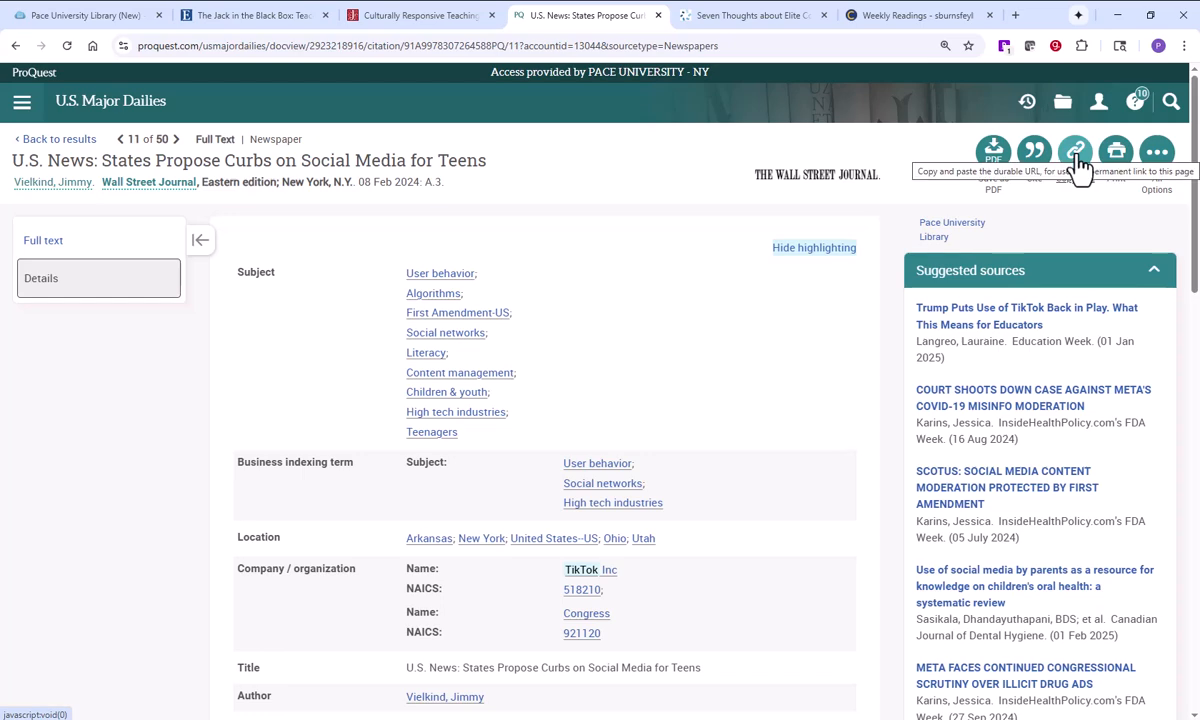
Start a new link in the Weekly Readings module and paste the ProQuest Document URL as its URL
{"action": "left_click", "coordinate": [858, 18]}
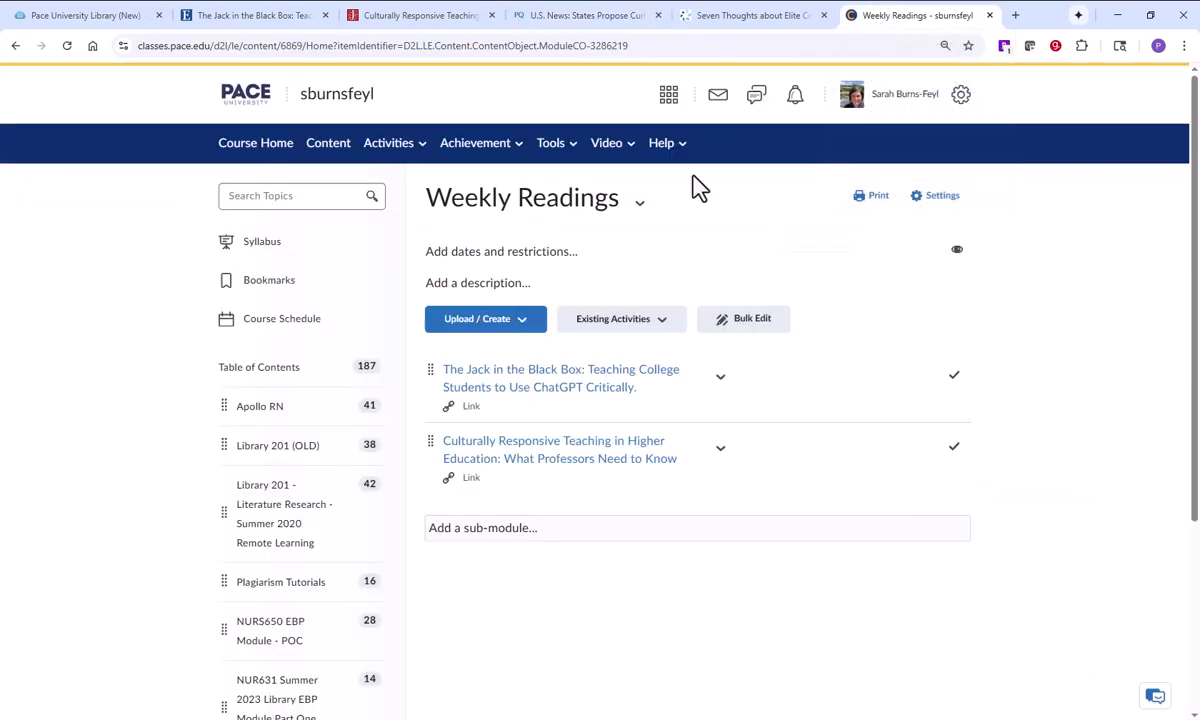
{"action": "left_click", "coordinate": [509, 325]}
{"action": "left_click", "coordinate": [501, 455]}
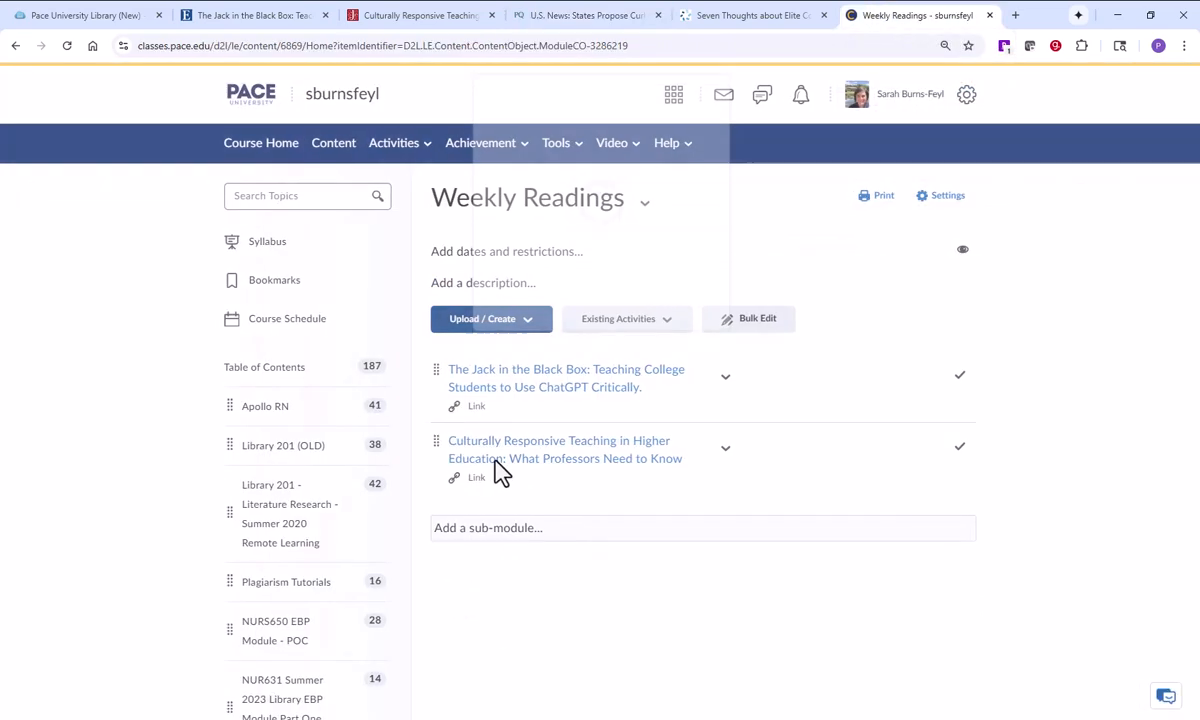
{"action": "left_click", "coordinate": [549, 218]}
{"action": "right_click", "coordinate": [550, 219]}
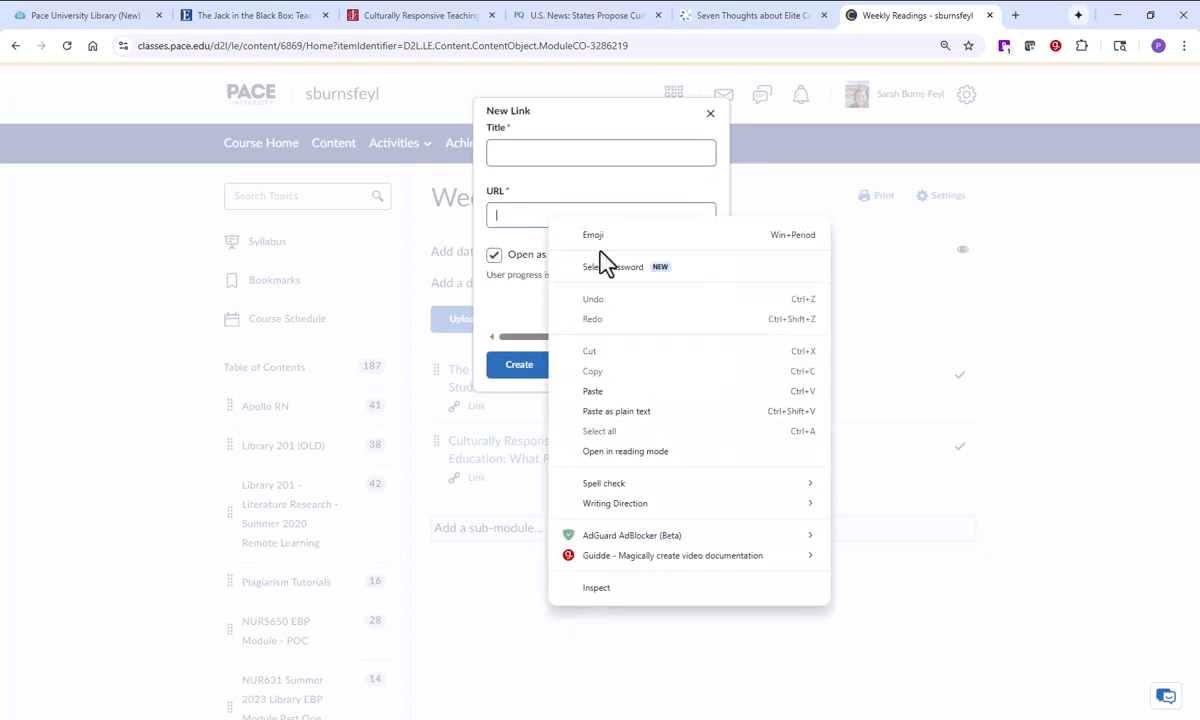
{"action": "left_click", "coordinate": [615, 392]}
Create the link with the title "U.S. News: States Propose Curbs on Social Media for Teens" copied from ProQuest, and return to Weekly Readings
{"action": "left_click", "coordinate": [544, 155]}
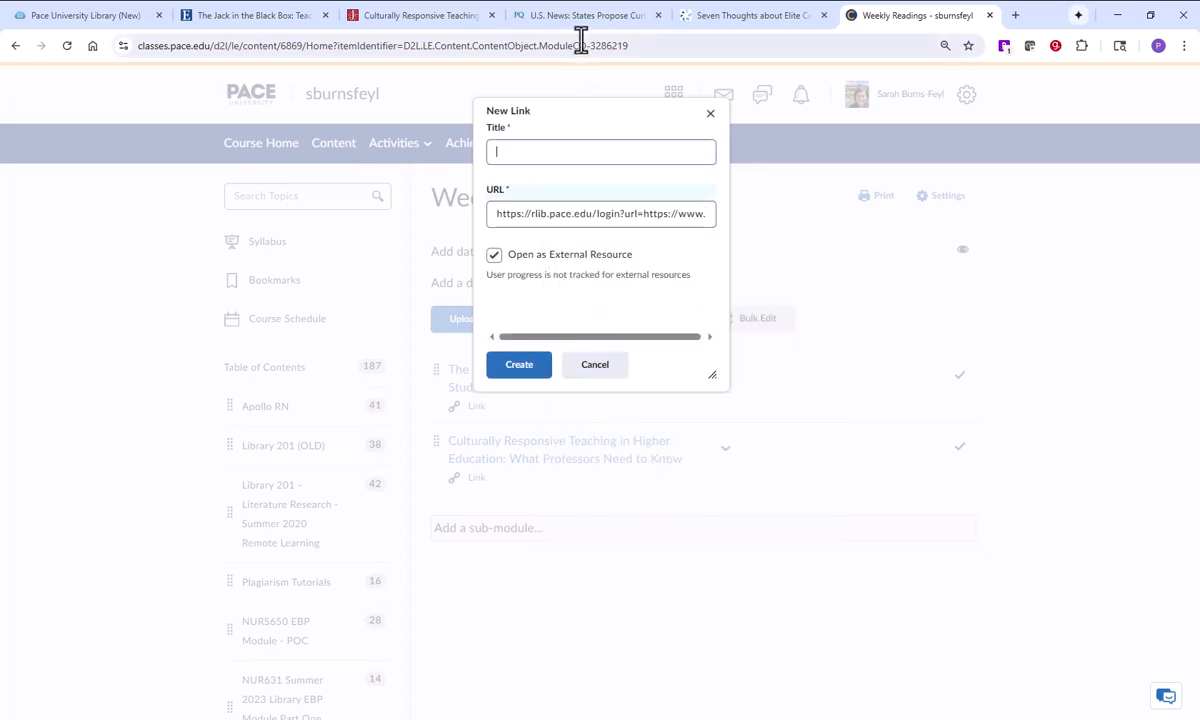
{"action": "left_click", "coordinate": [580, 17]}
{"action": "left_click_drag", "start_coordinate": [487, 161], "coordinate": [17, 180]}
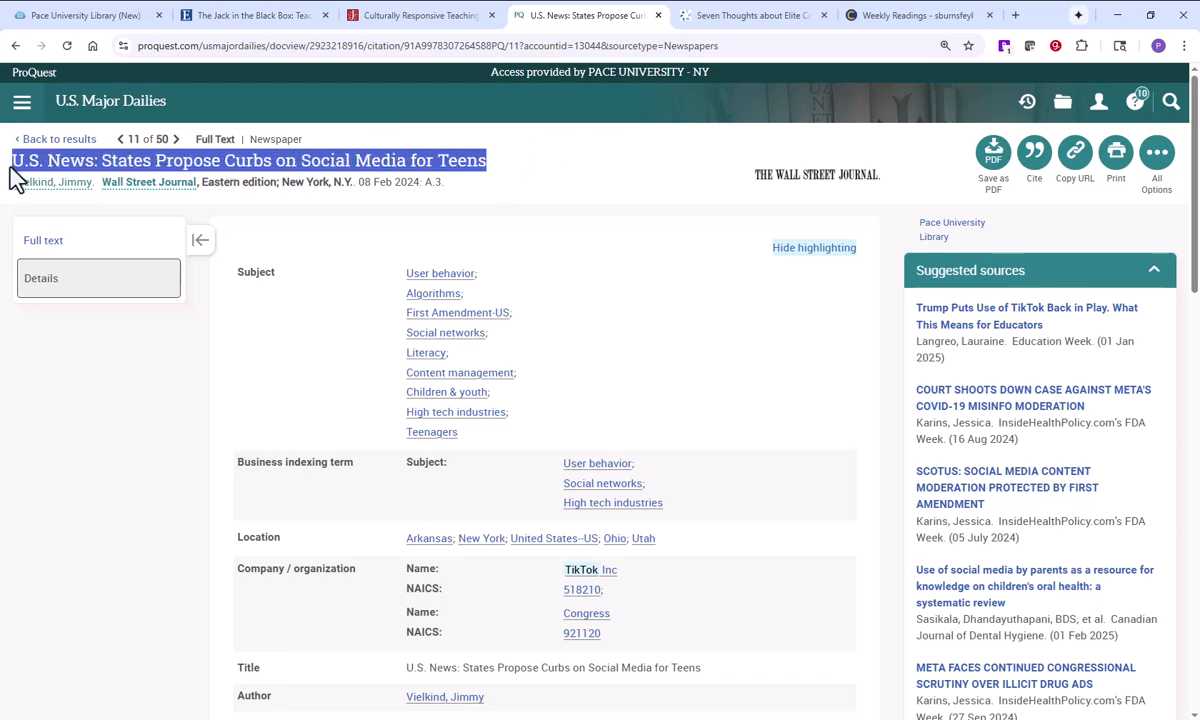
{"action": "left_click", "coordinate": [868, 17]}
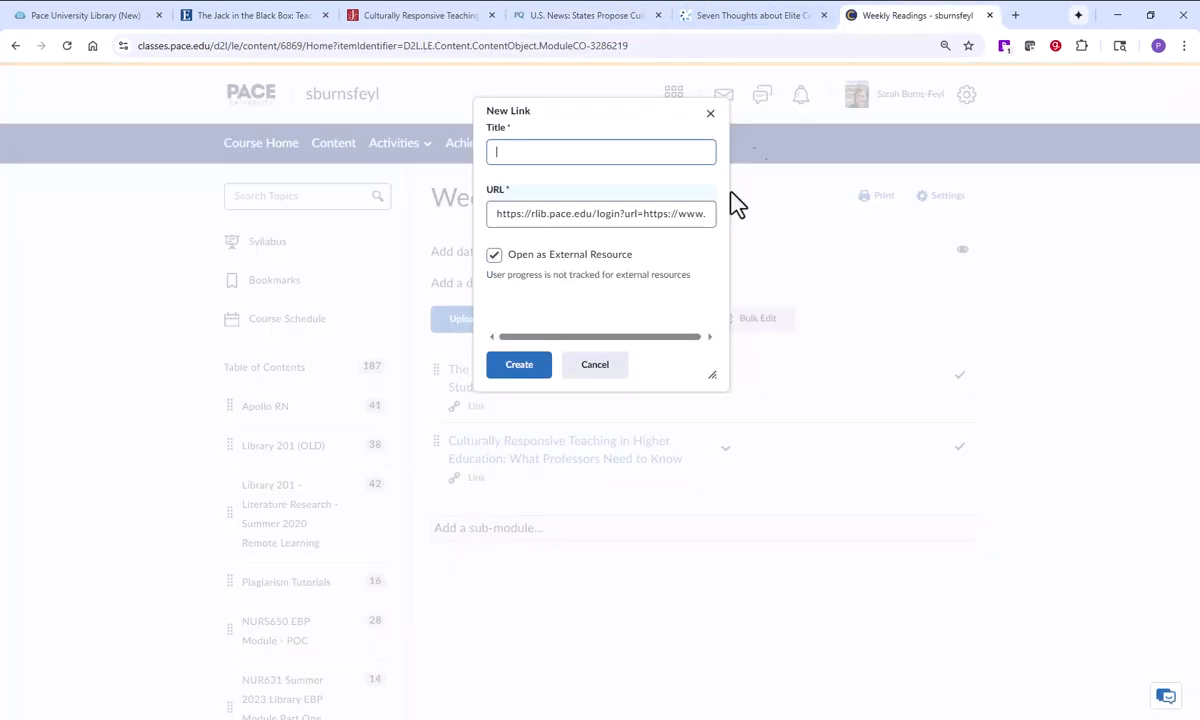
{"action": "right_click", "coordinate": [575, 150]}
{"action": "left_click", "coordinate": [655, 326]}
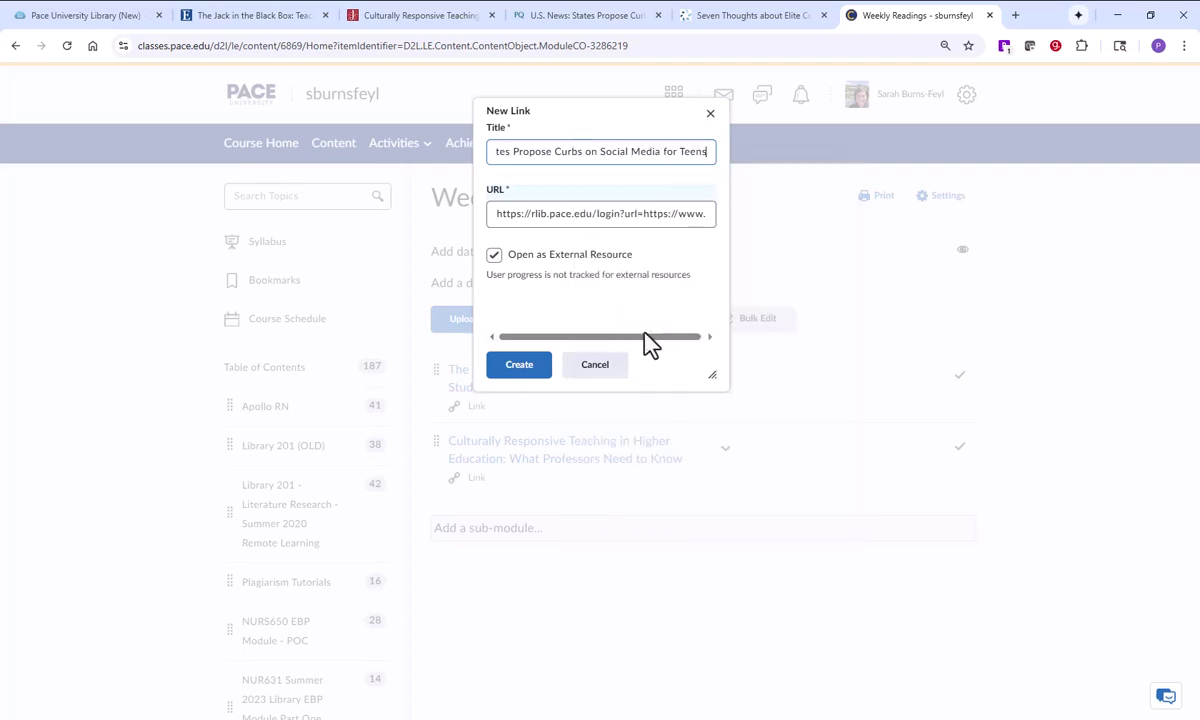
{"action": "left_click", "coordinate": [531, 368]}
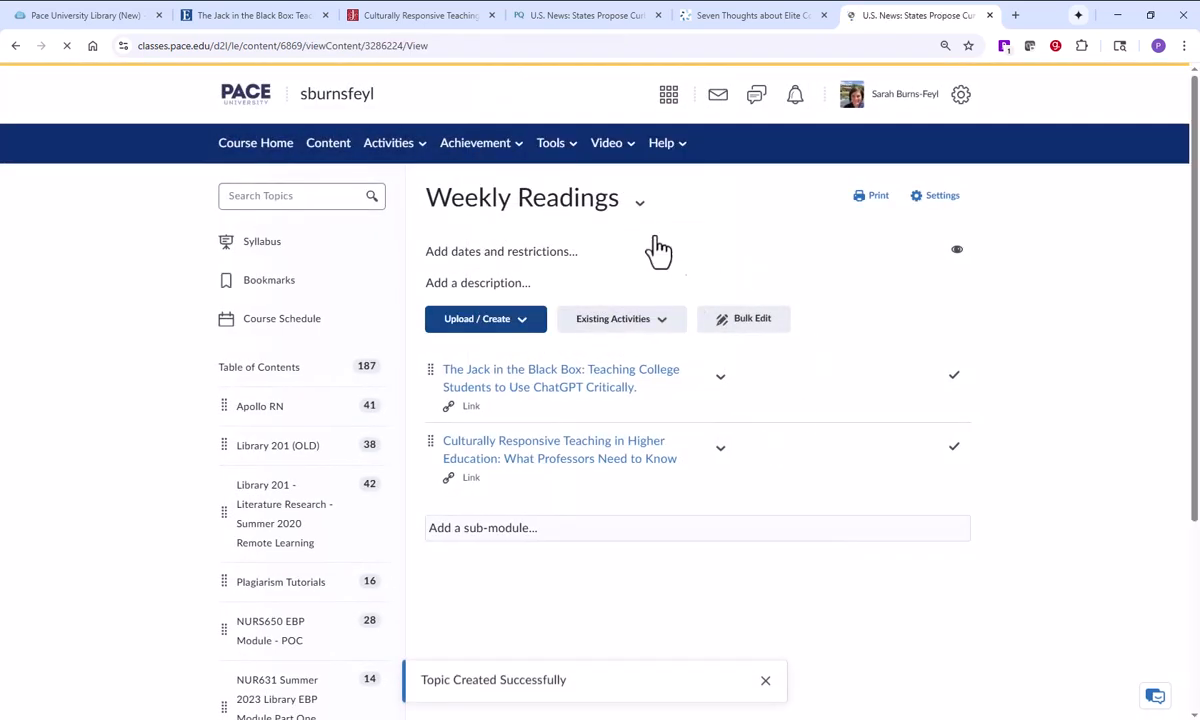
{"action": "left_click", "coordinate": [345, 181]}
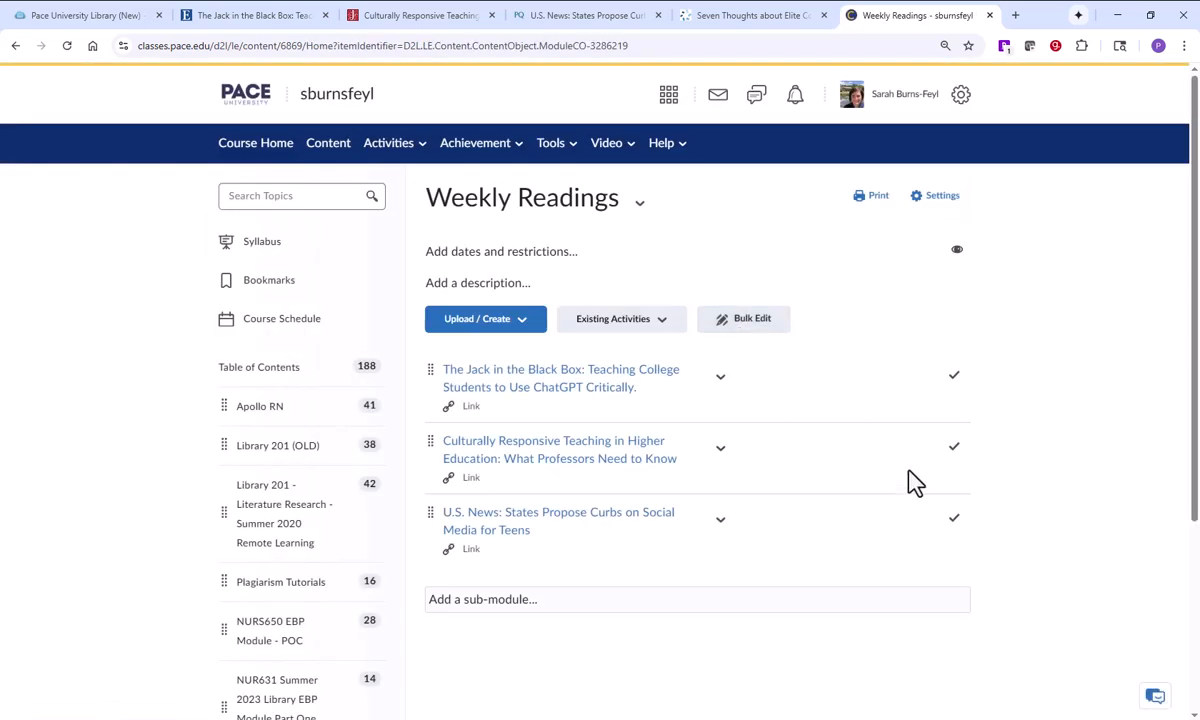
Switch to the Gale article "Seven Thoughts about Elite College Students Who Can't Read Books" and copy its bookmark link
{"action": "left_click", "coordinate": [726, 20]}
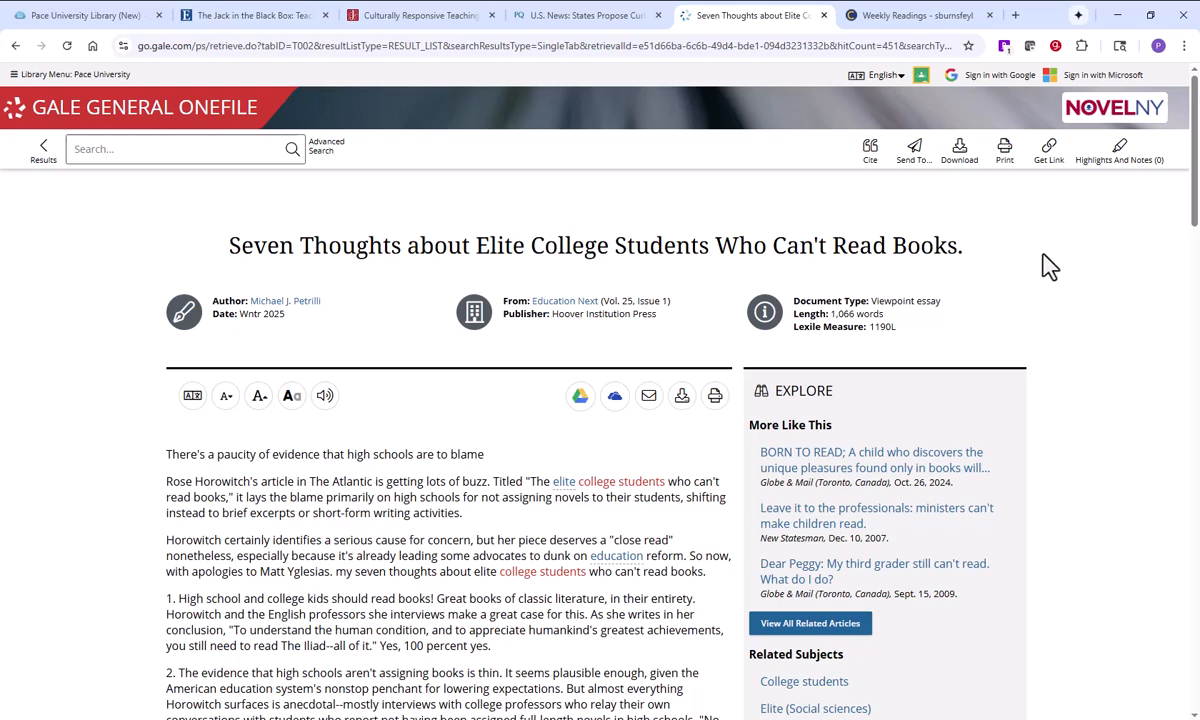
{"action": "scroll", "coordinate": [1045, 265], "scroll_direction": "down", "scroll_amount": 1}
{"action": "scroll", "coordinate": [1045, 258], "scroll_direction": "up", "scroll_amount": 1}
{"action": "left_click", "coordinate": [1048, 168]}
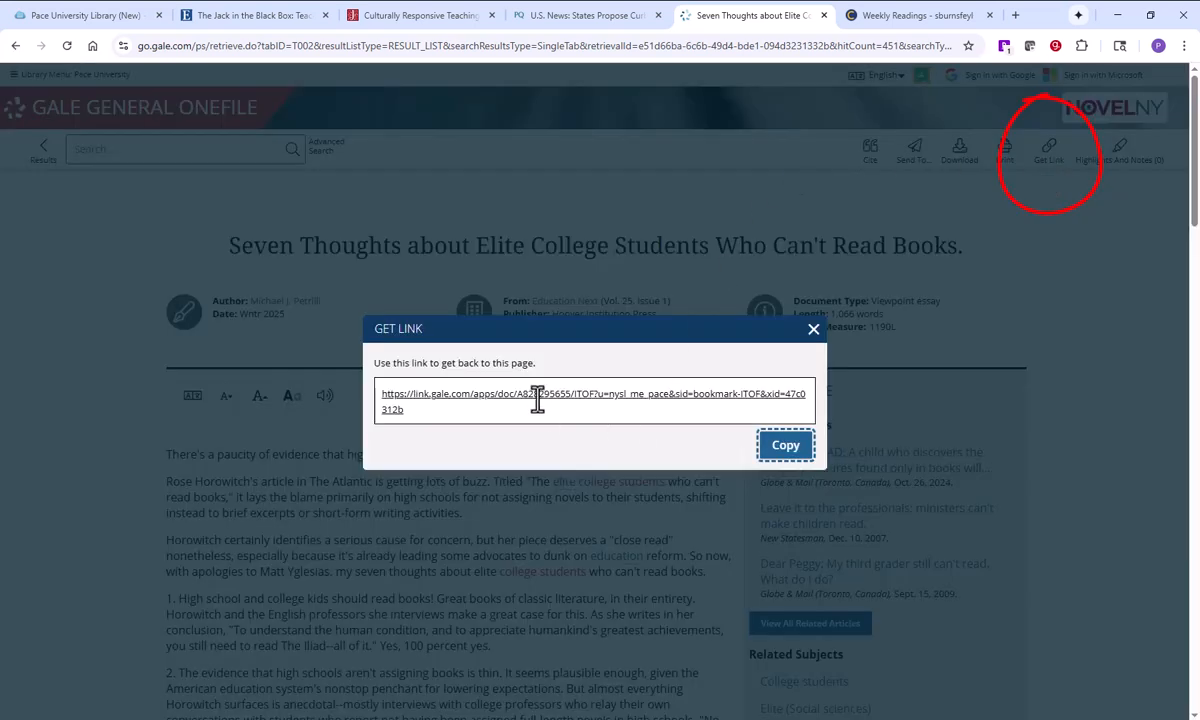
{"action": "left_click", "coordinate": [786, 446]}
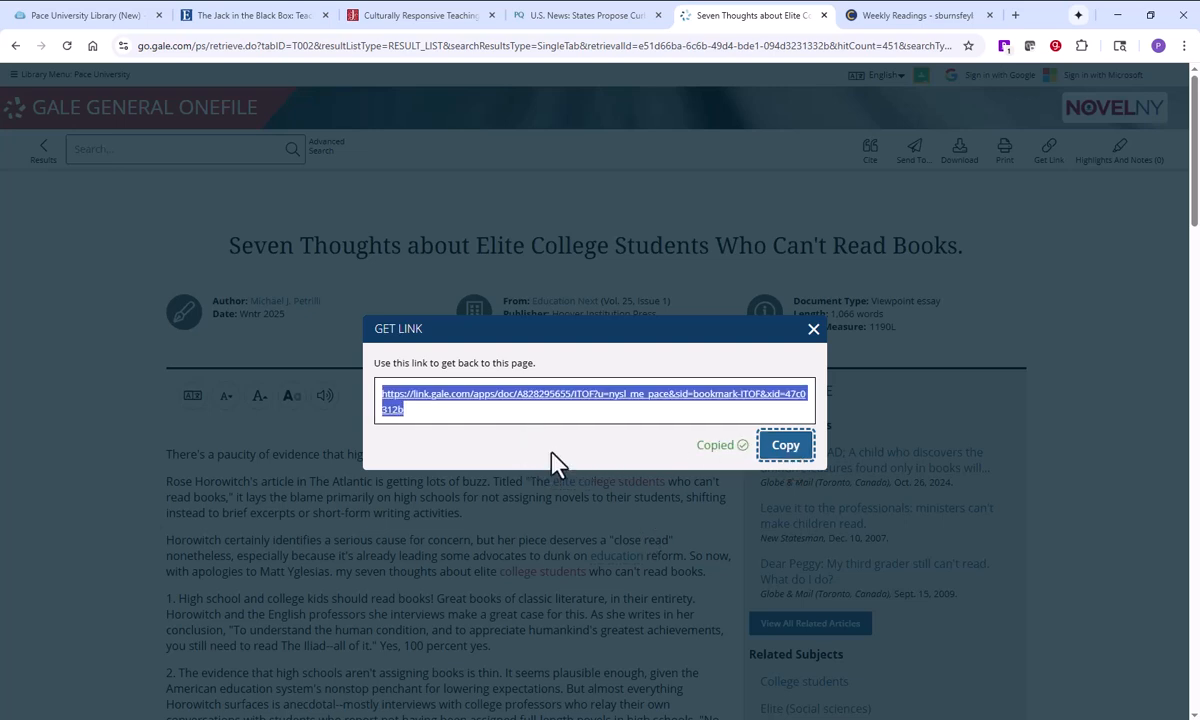
{"action": "left_click", "coordinate": [812, 331]}
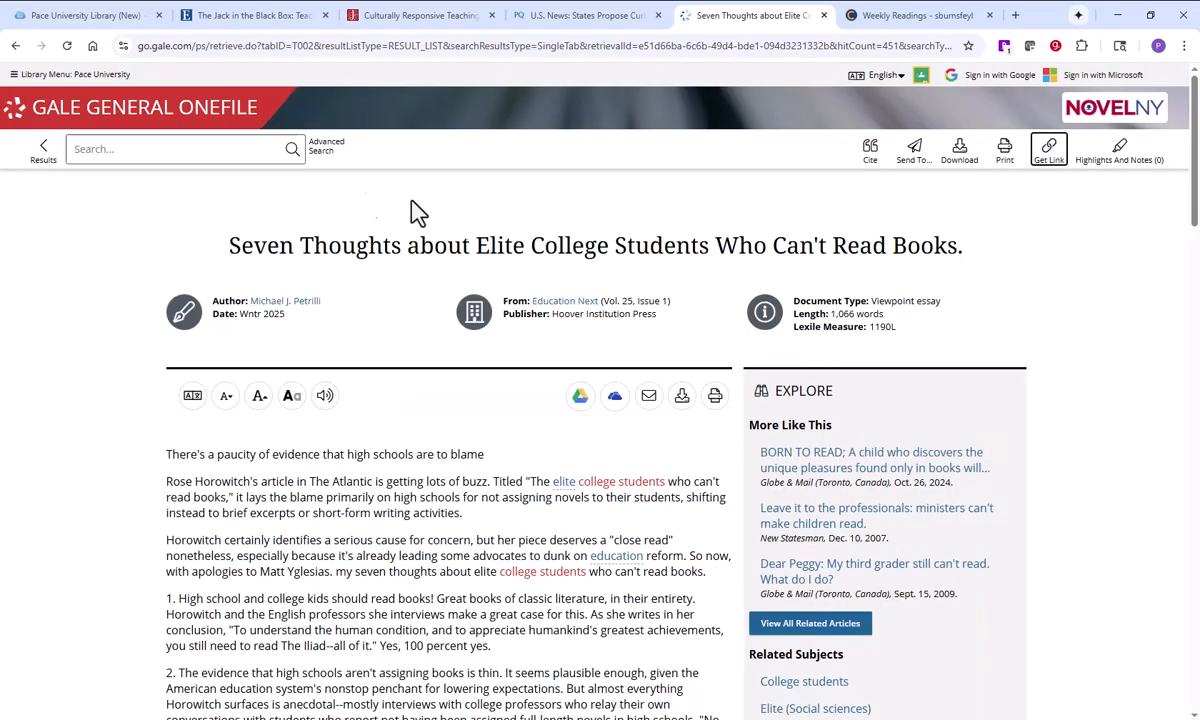
Open the Persistent Link Builder from the Pace library's database resources and create a Classes-compatible link from the pasted Gale URL
{"action": "left_click", "coordinate": [74, 20]}
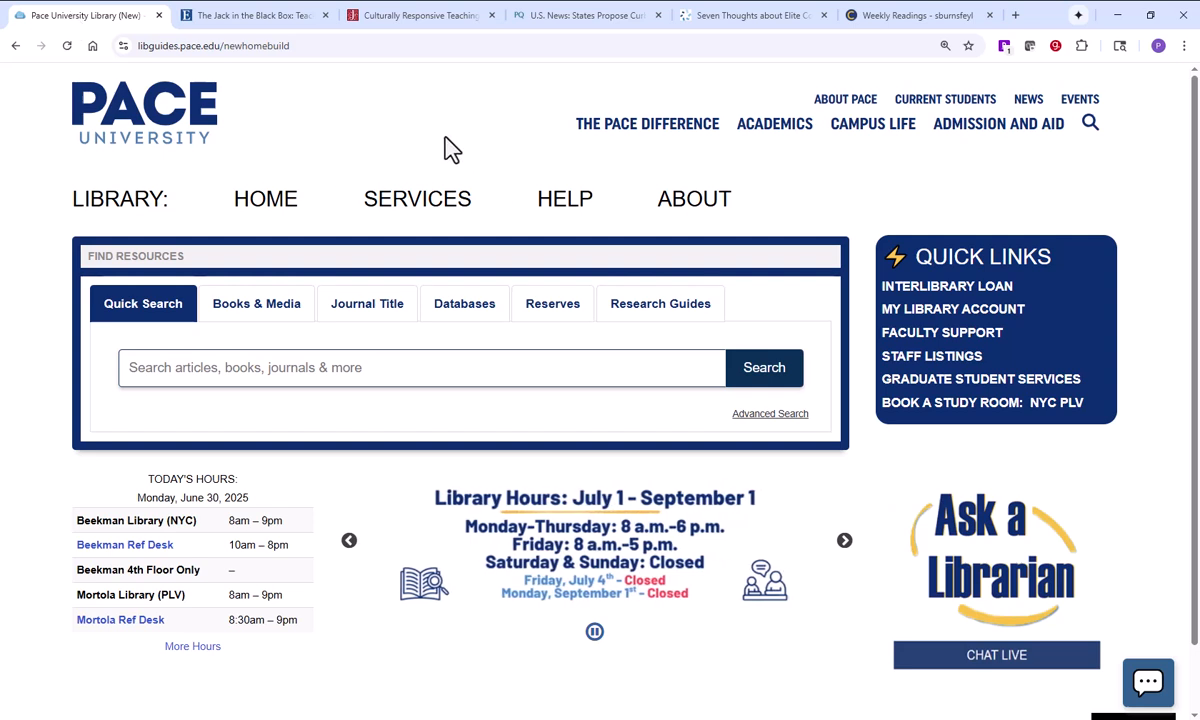
{"action": "left_click", "coordinate": [472, 307]}
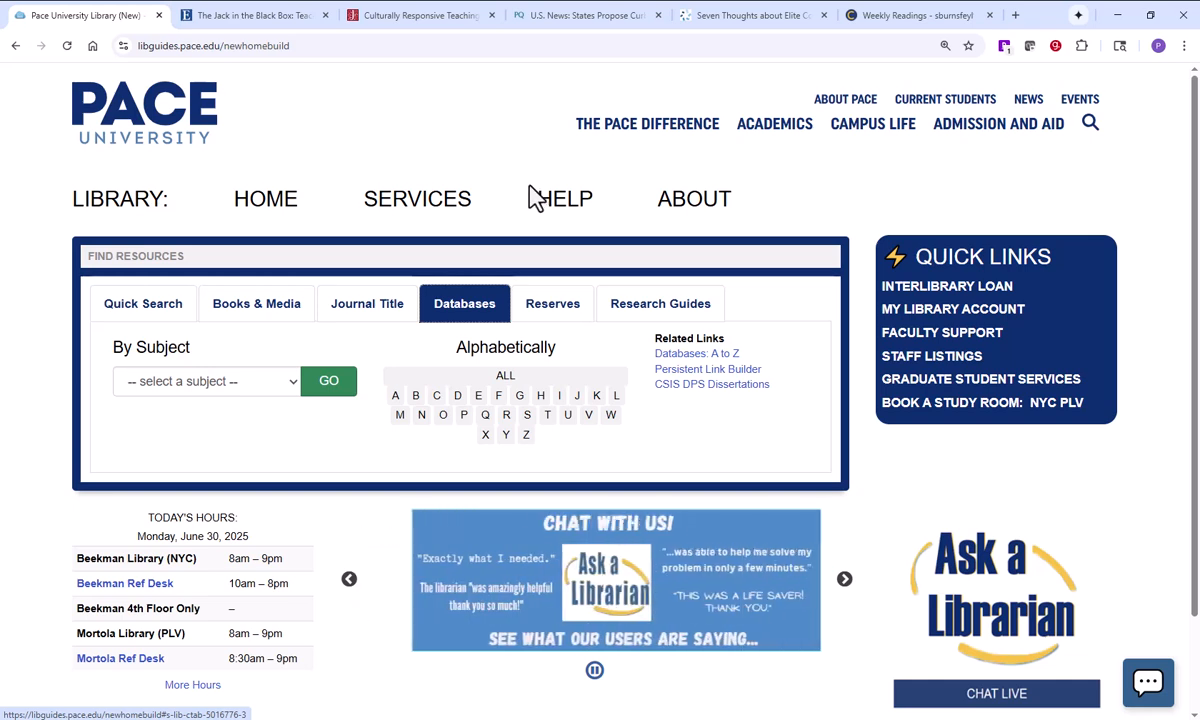
{"action": "left_click", "coordinate": [705, 370]}
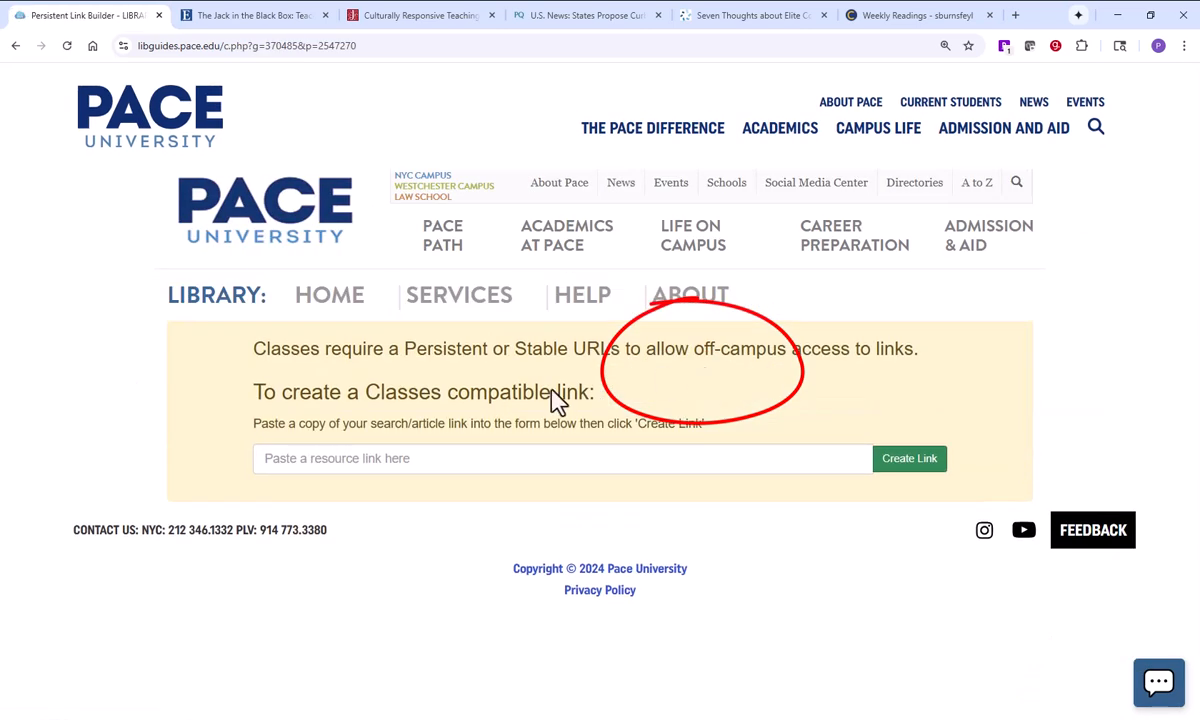
{"action": "left_click", "coordinate": [380, 458]}
{"action": "right_click", "coordinate": [380, 458]}
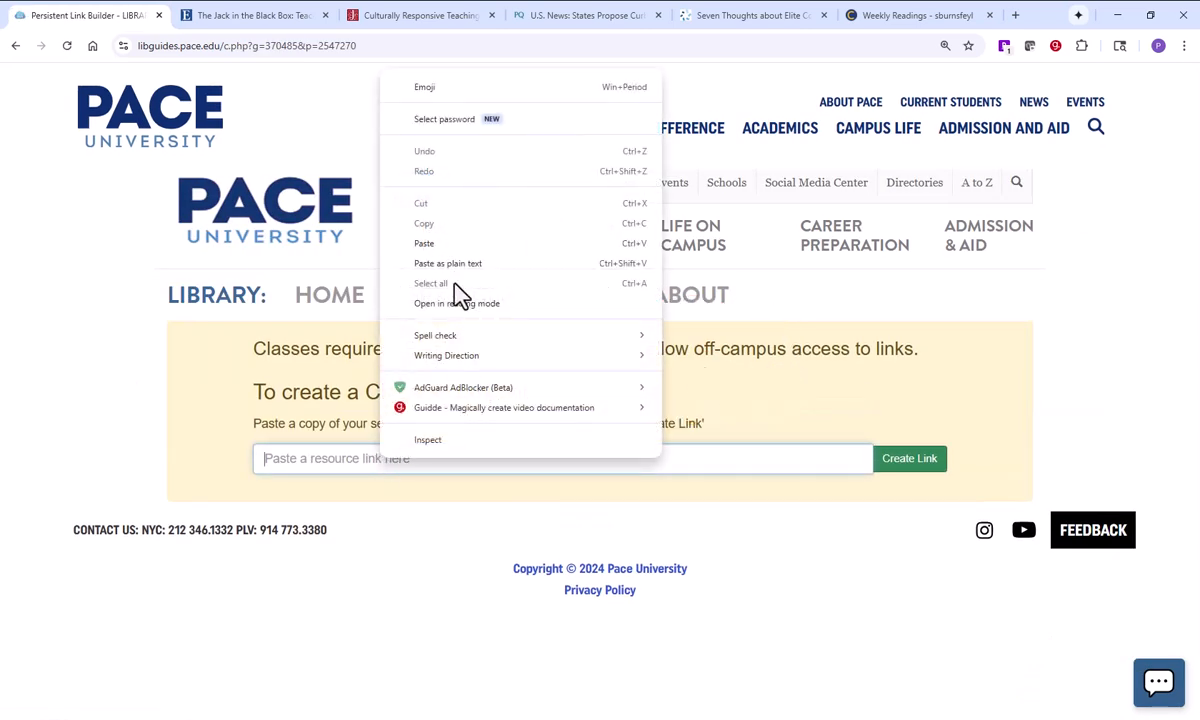
{"action": "left_click", "coordinate": [452, 248]}
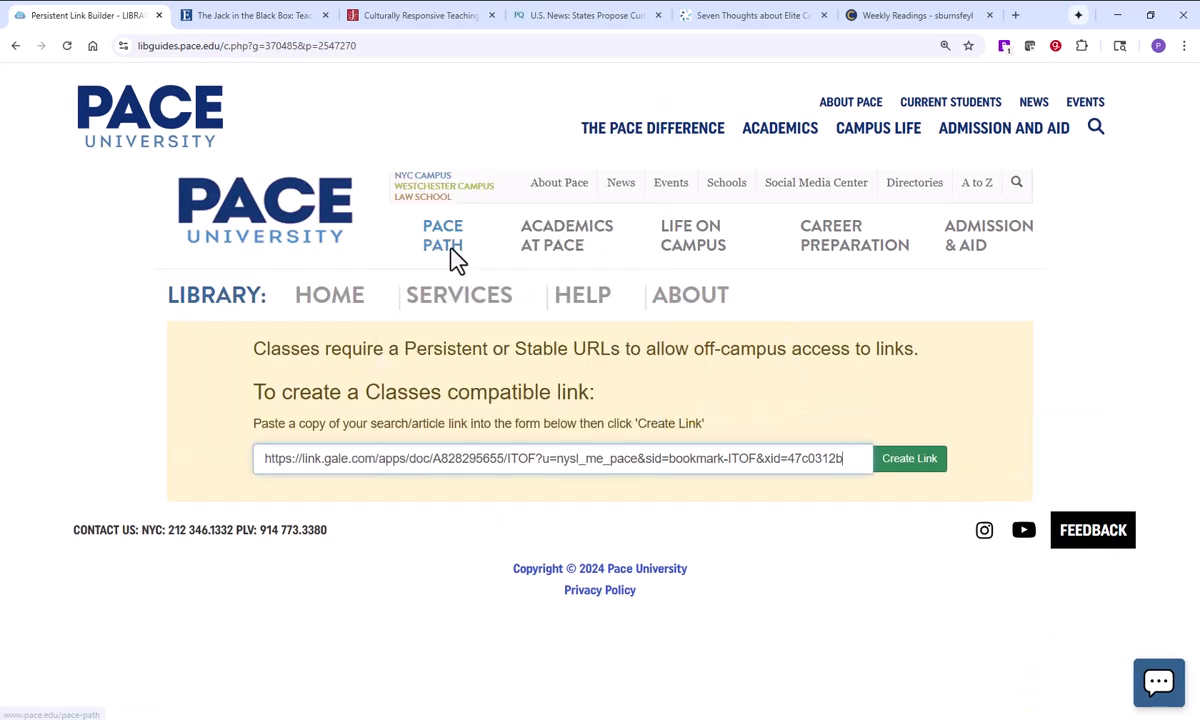
{"action": "left_click", "coordinate": [924, 464]}
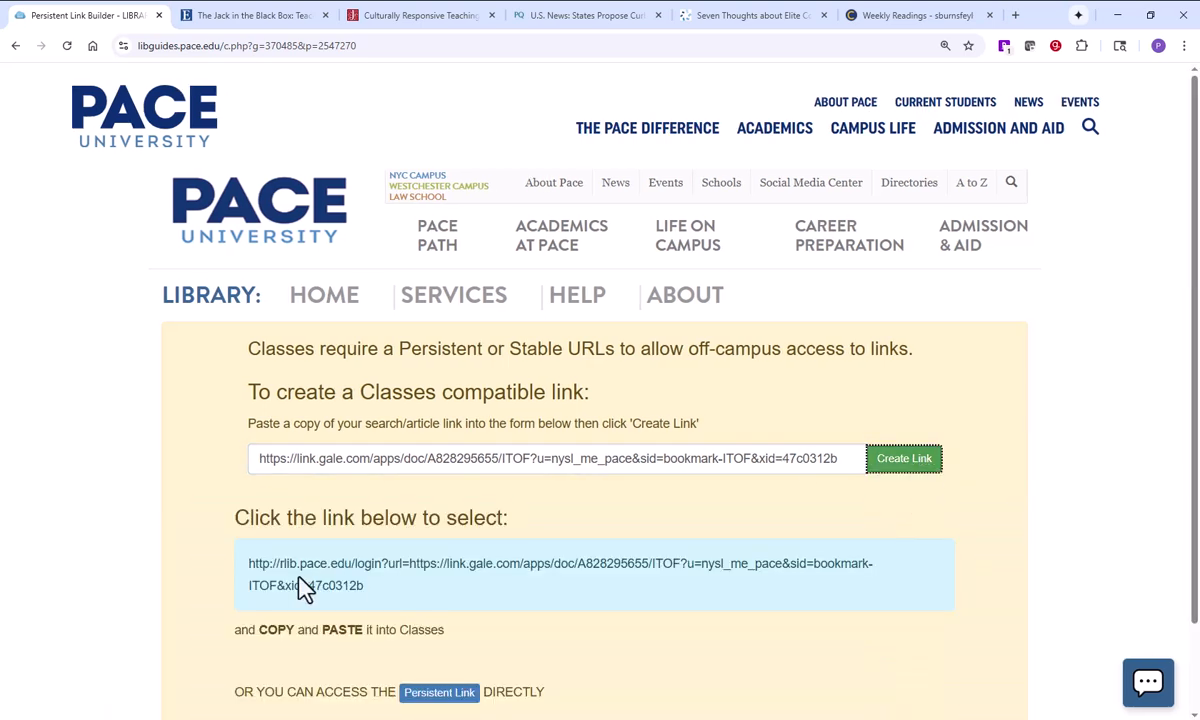
Select and copy the persistent rlib.pace.edu link generated for the Gale article
{"action": "scroll", "coordinate": [200, 558], "scroll_direction": "down", "scroll_amount": 1}
{"action": "left_click", "coordinate": [310, 483]}
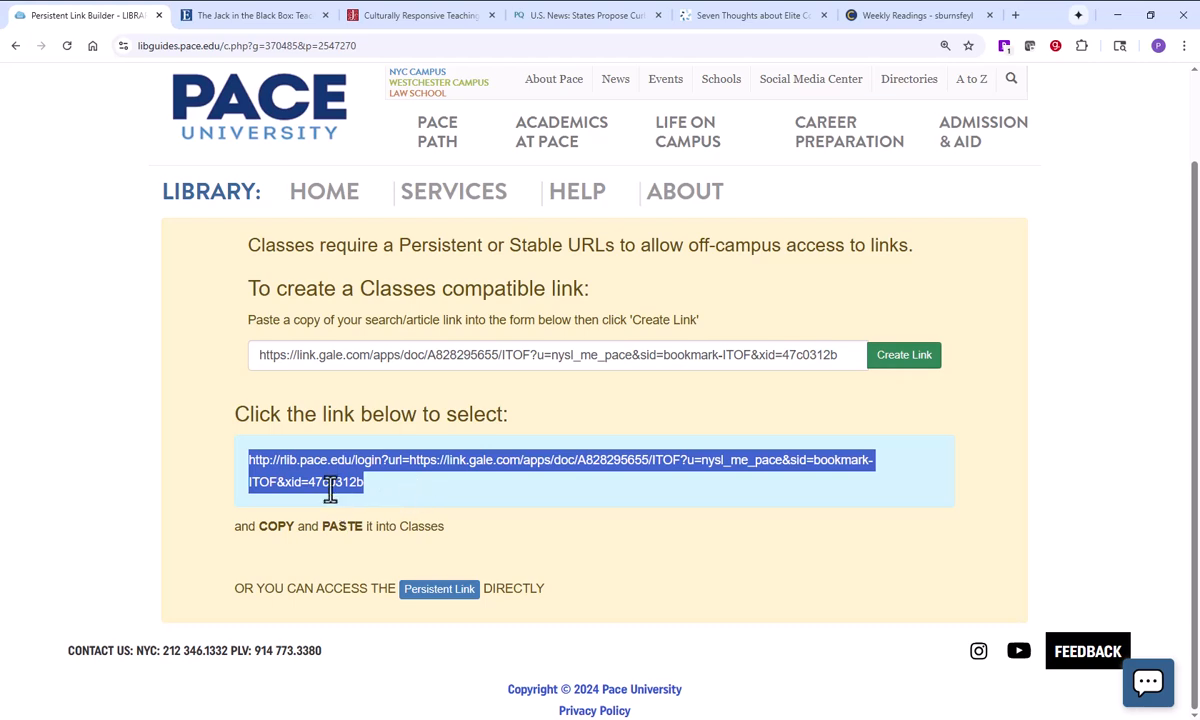
{"action": "right_click", "coordinate": [336, 487]}
{"action": "left_click", "coordinate": [401, 499]}
Start a new link in the Weekly Readings module and paste the Gale article's persistent link as its URL
{"action": "left_click", "coordinate": [925, 16]}
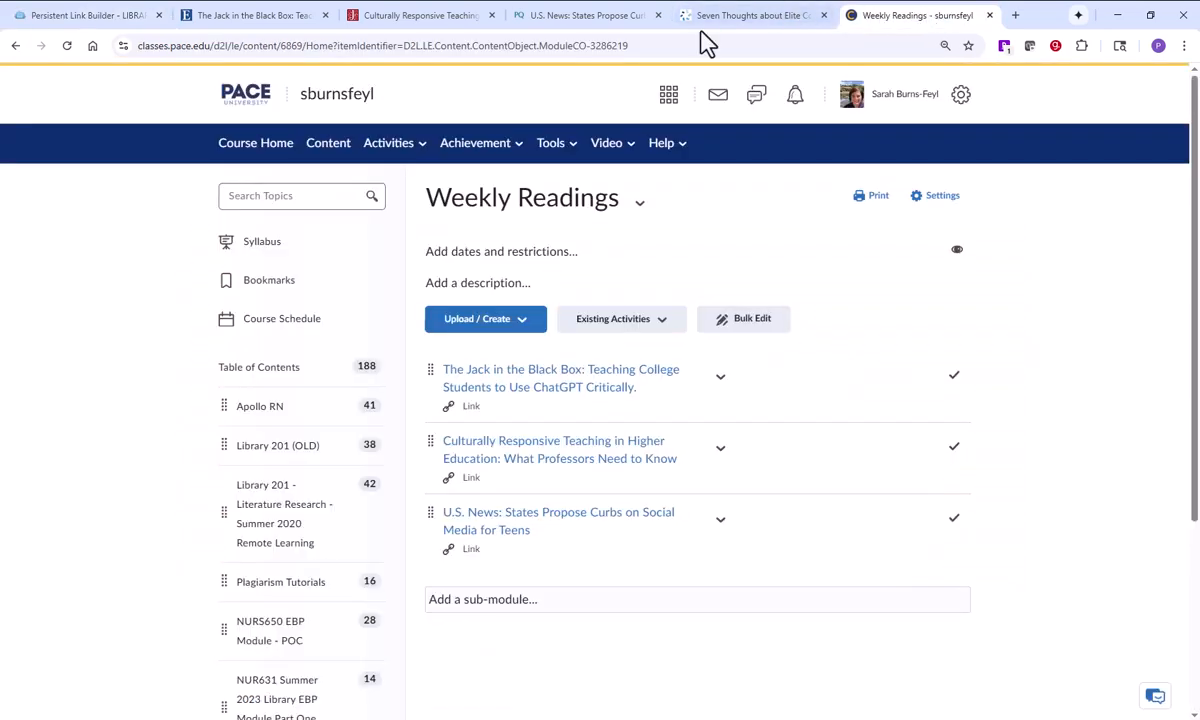
{"action": "left_click", "coordinate": [478, 319]}
{"action": "left_click", "coordinate": [510, 462]}
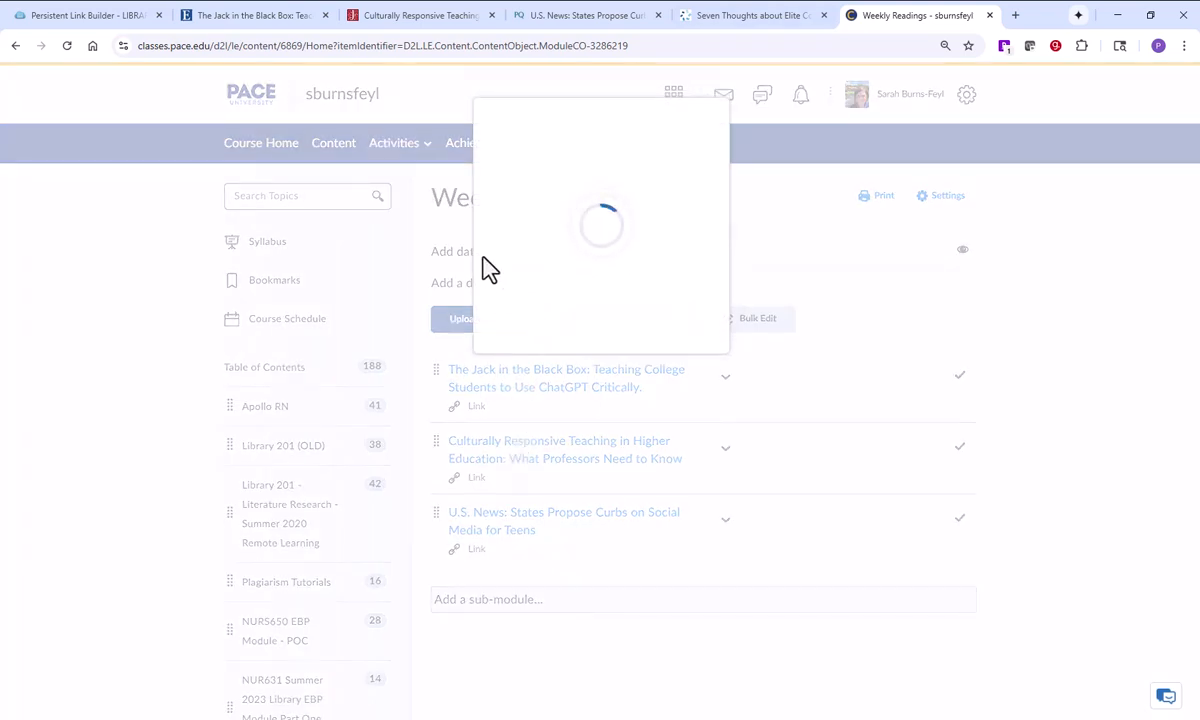
{"action": "left_click", "coordinate": [525, 214]}
{"action": "right_click", "coordinate": [526, 216]}
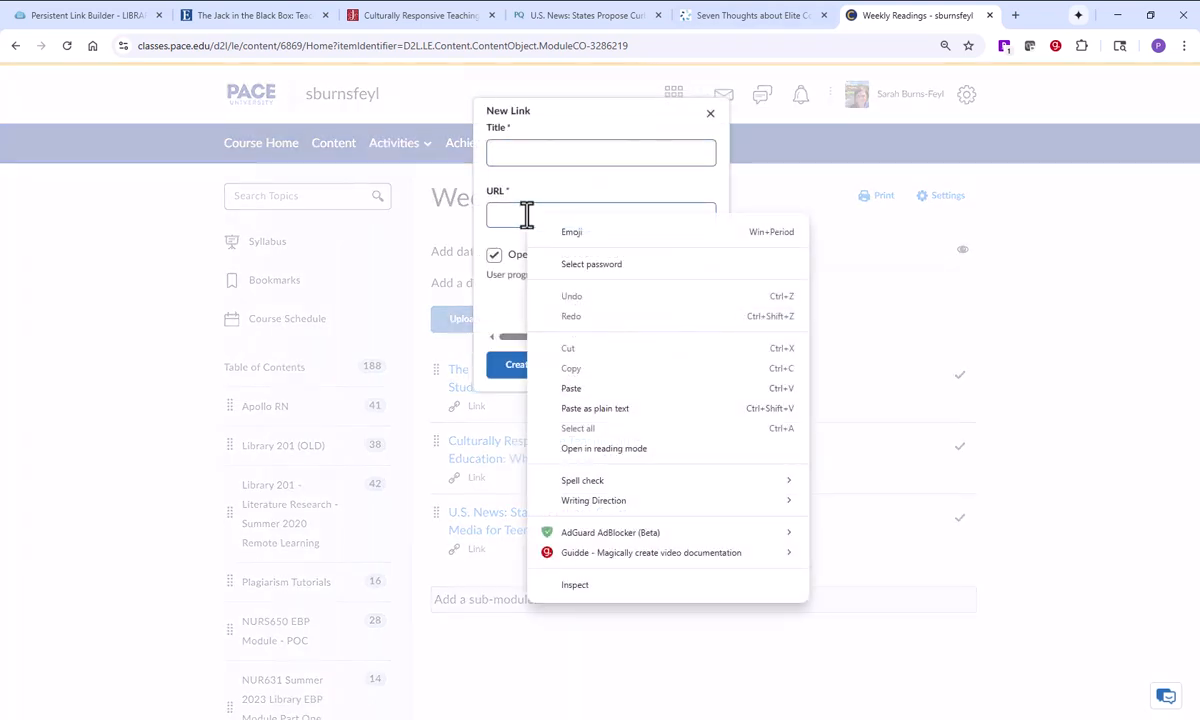
{"action": "left_click", "coordinate": [580, 389]}
Copy the Gale article's title "Seven Thoughts about Elite College Students Who Can't Read Books." into the new link's title and create the link
{"action": "left_click", "coordinate": [555, 153]}
{"action": "left_click", "coordinate": [683, 16]}
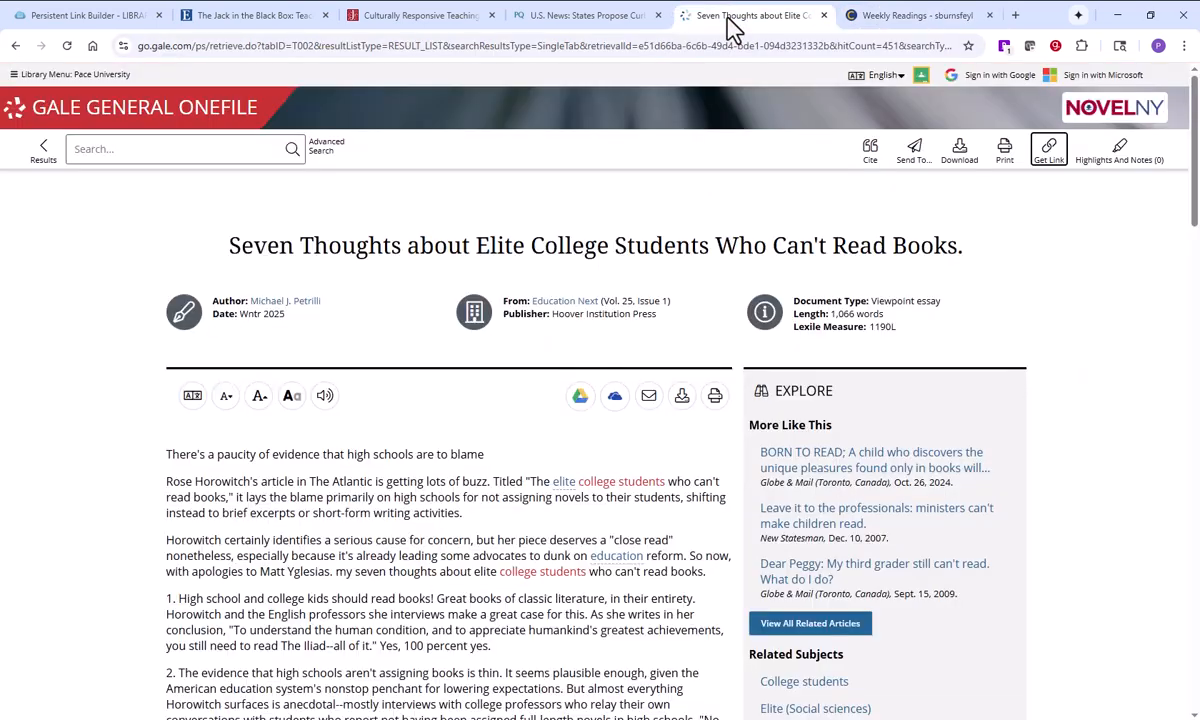
{"action": "left_click_drag", "start_coordinate": [226, 255], "coordinate": [958, 253]}
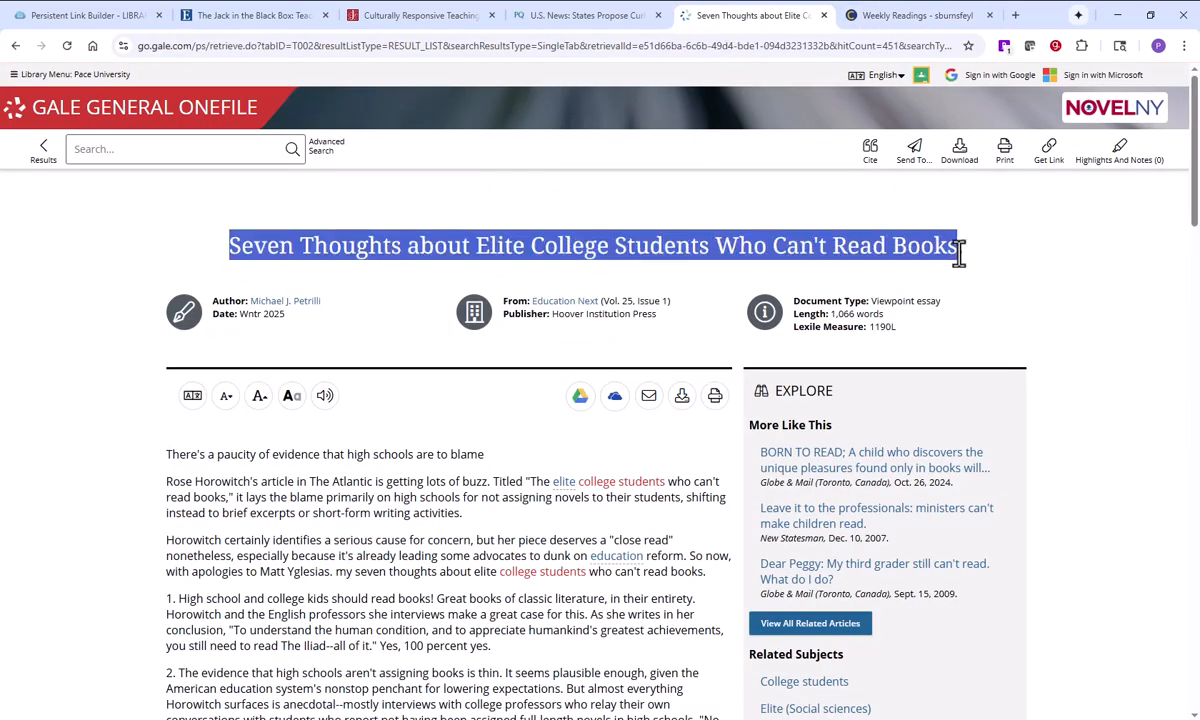
{"action": "left_click", "coordinate": [908, 16]}
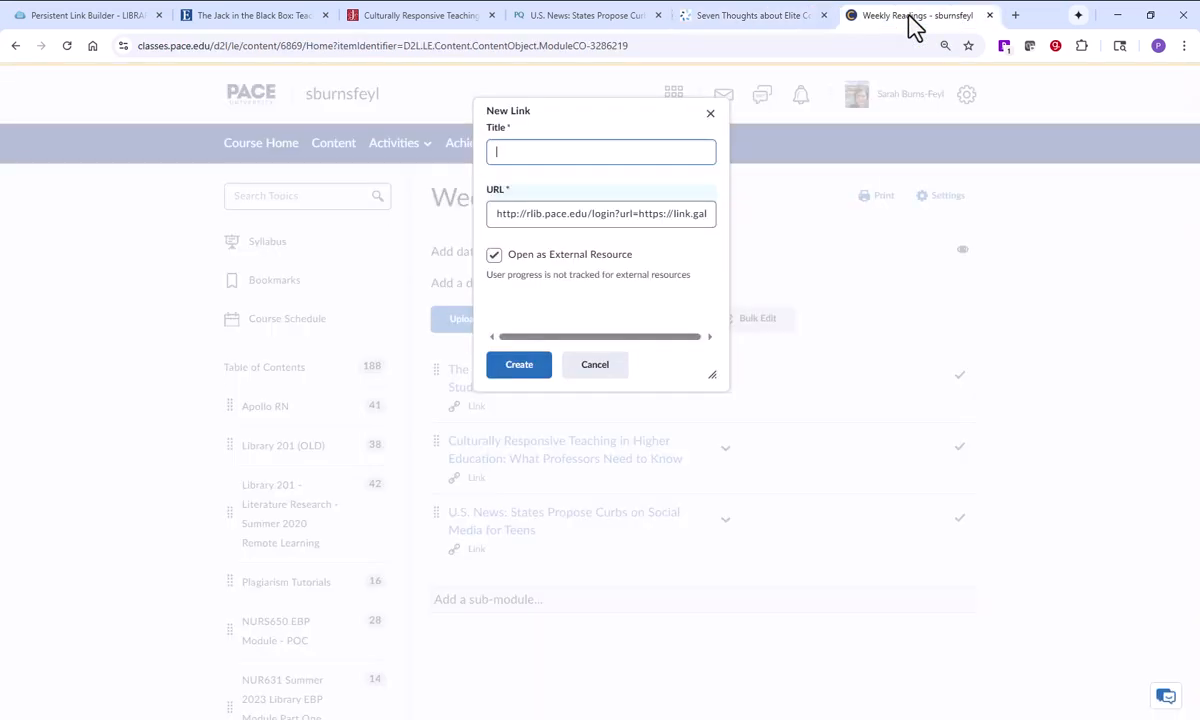
{"action": "key", "text": "ctrl+v"}
{"action": "left_click", "coordinate": [506, 372]}
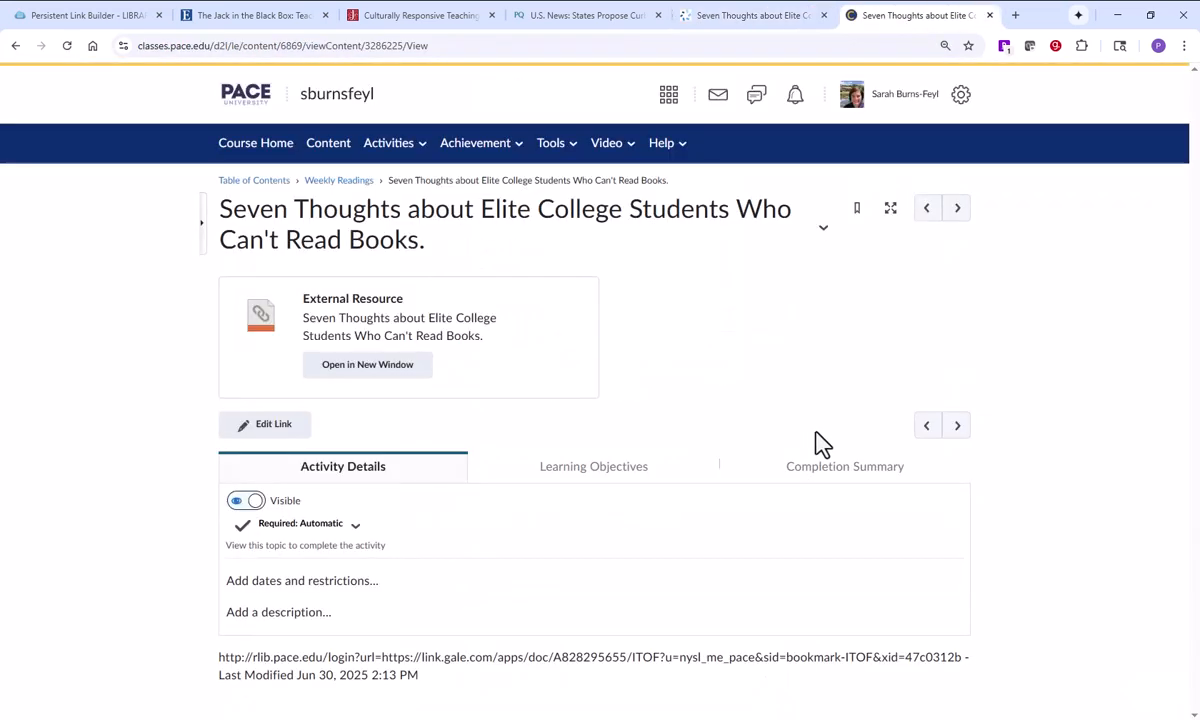
Return to the Weekly Readings module and test the link to "The Jack in the Black Box: Teaching College Students to Use ChatGPT Critically."
{"action": "left_click", "coordinate": [357, 182]}
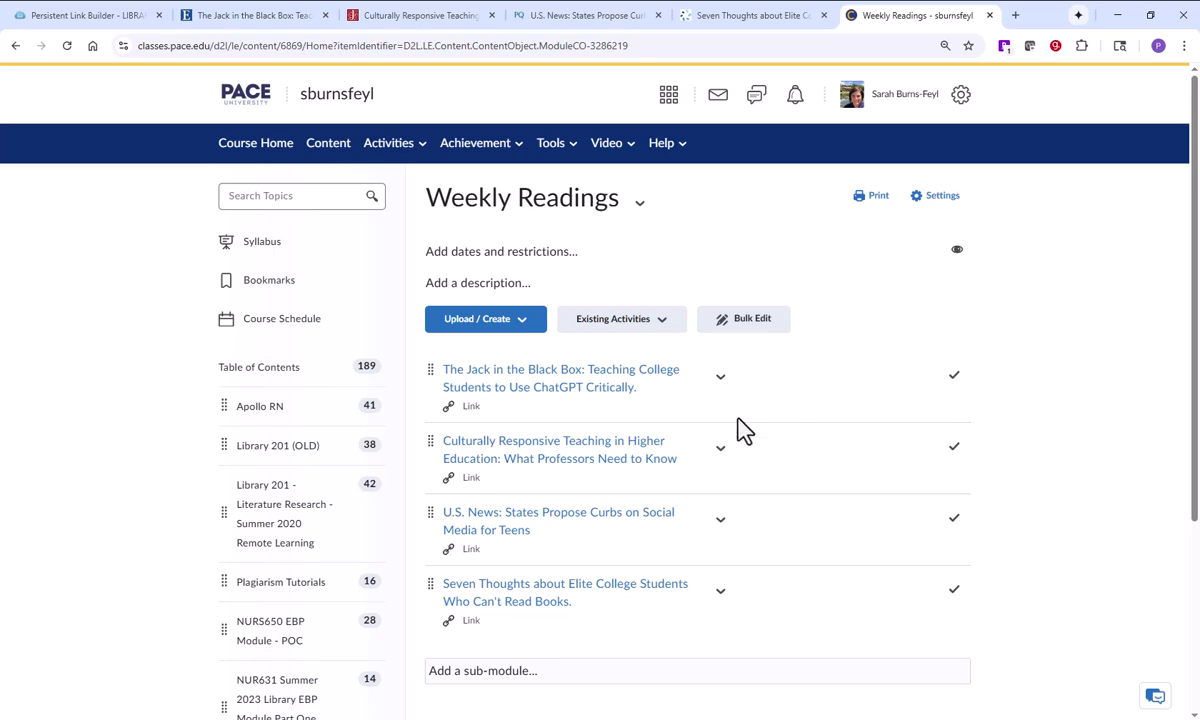
{"action": "left_click", "coordinate": [584, 390]}
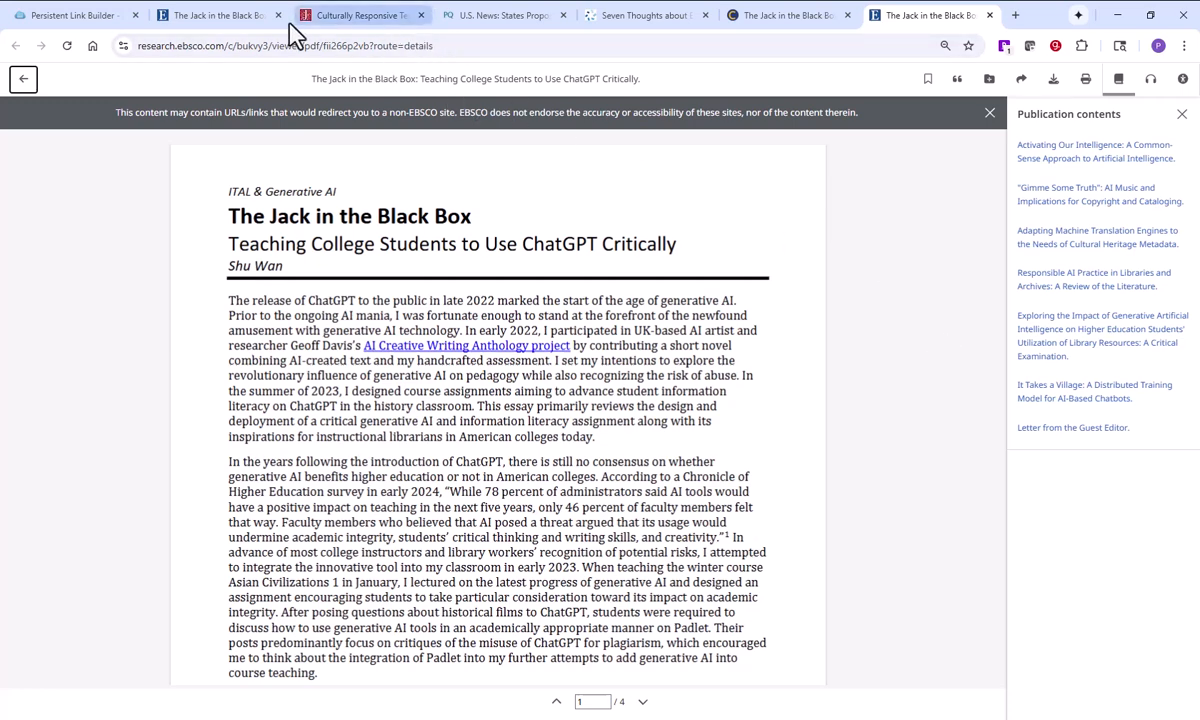
Switch back to the Persistent Link Builder page and go from it to the Pace University Library home page
{"action": "left_click", "coordinate": [75, 15]}
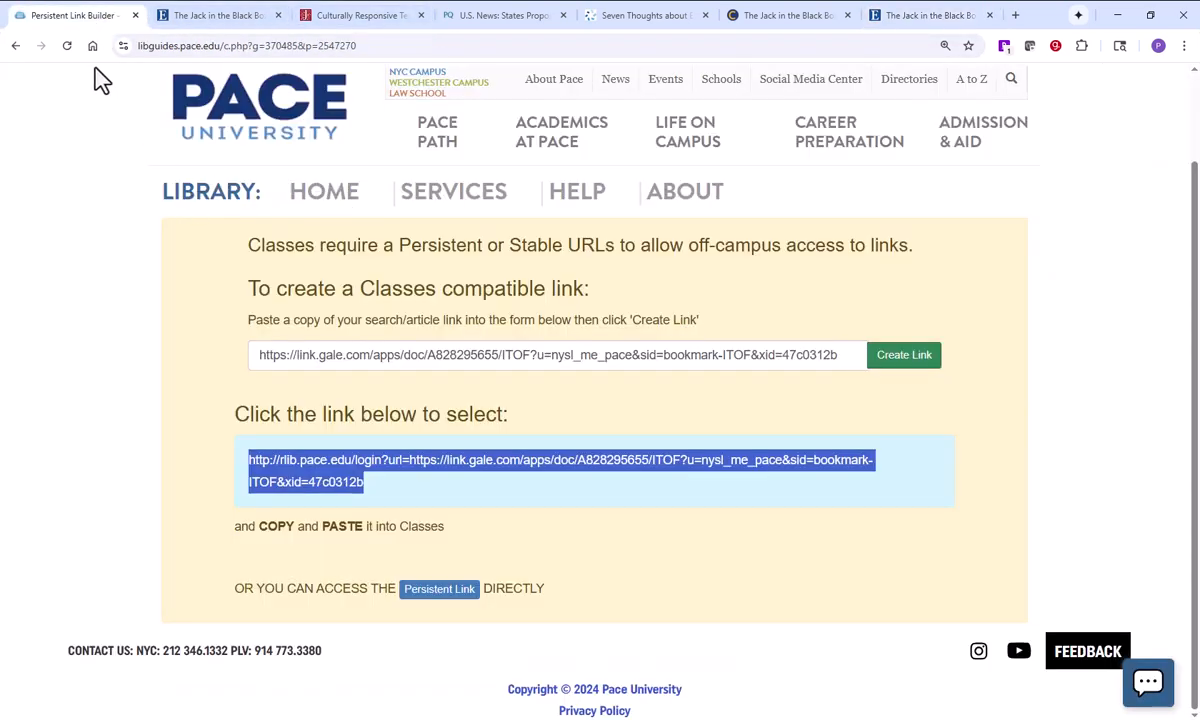
{"action": "left_click", "coordinate": [92, 45]}
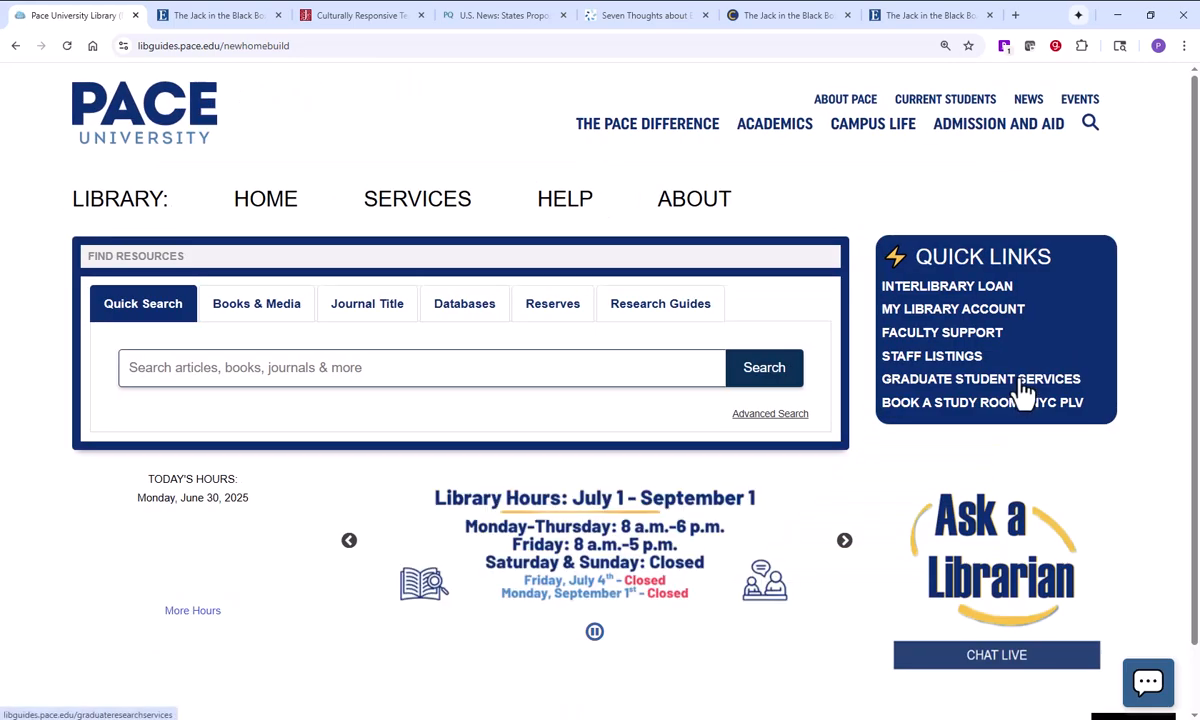